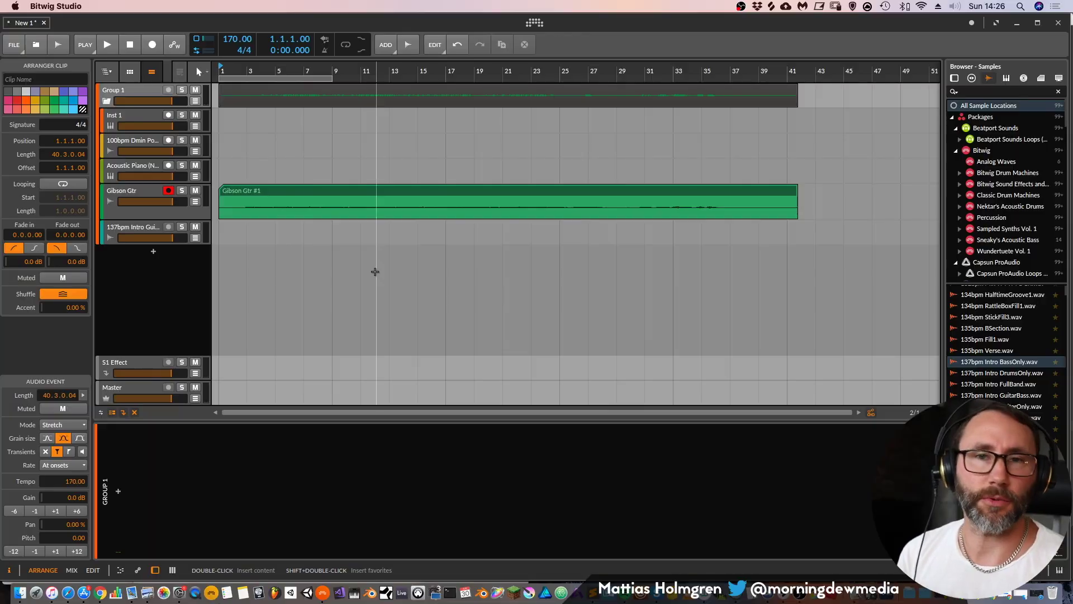
# Set the stretch mode of the Gibson Gtr clip to Elastique Pro
pyautogui.click(378, 191)
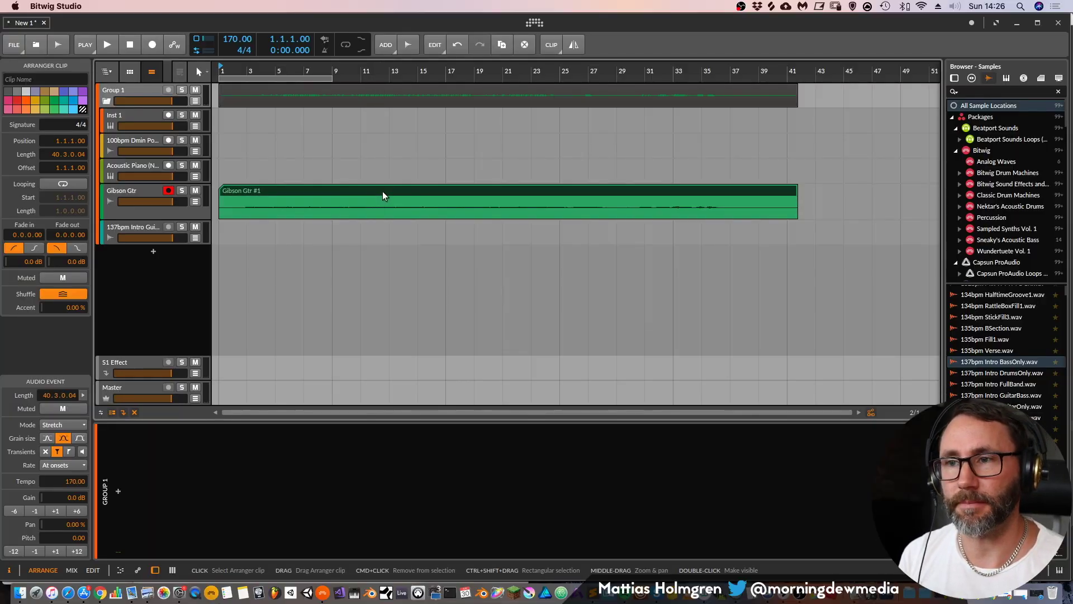
pyautogui.click(75, 421)
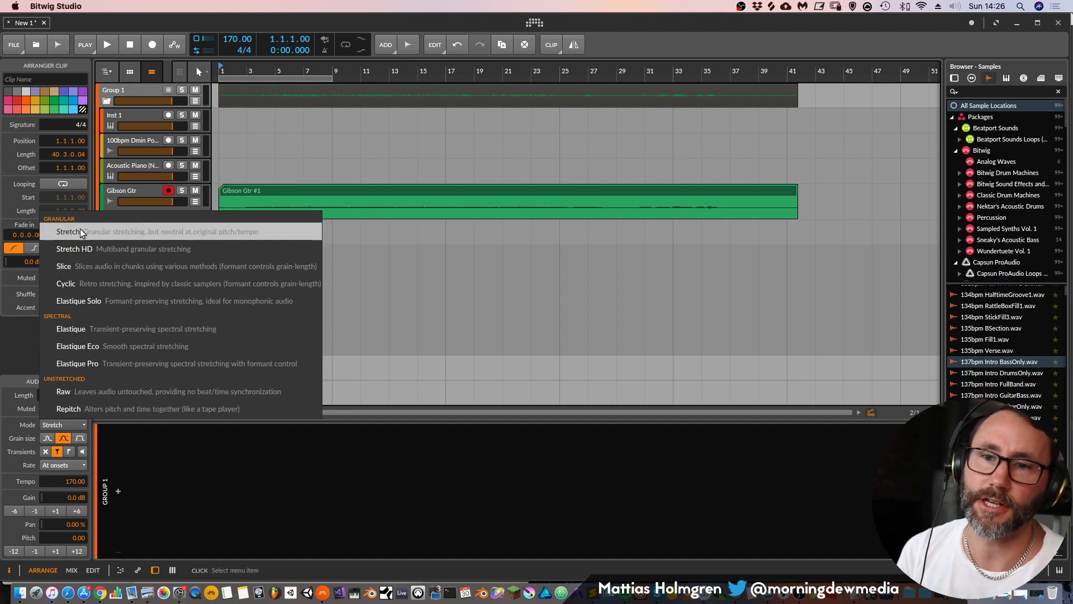
pyautogui.click(140, 364)
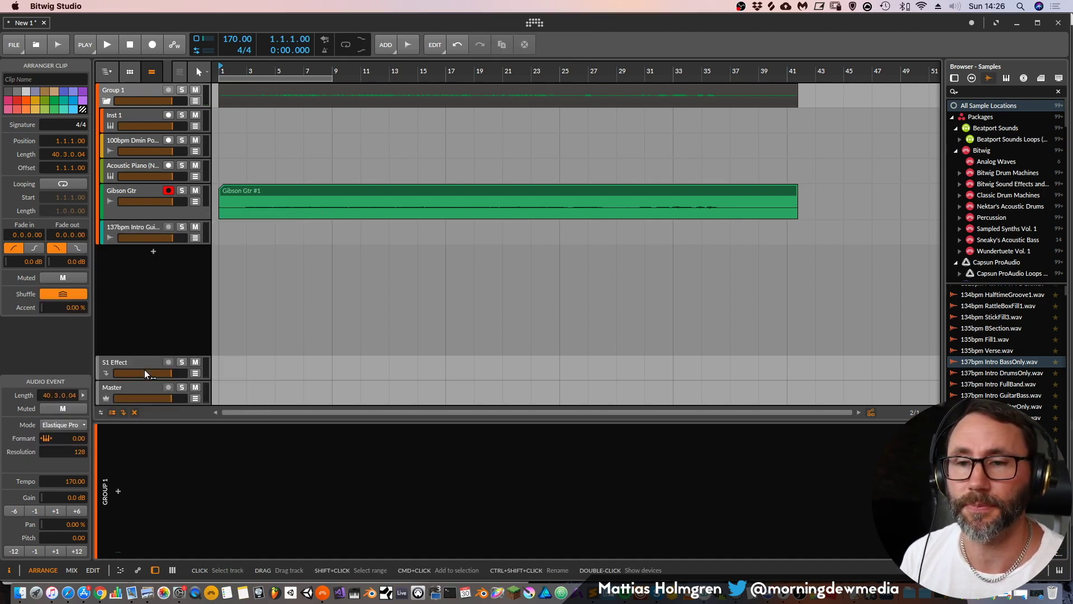
# Open the Gibson Gtr clip in the detail editor and compare its Onsets and Stretch views, ending on Stretch
pyautogui.doubleClick(286, 194)
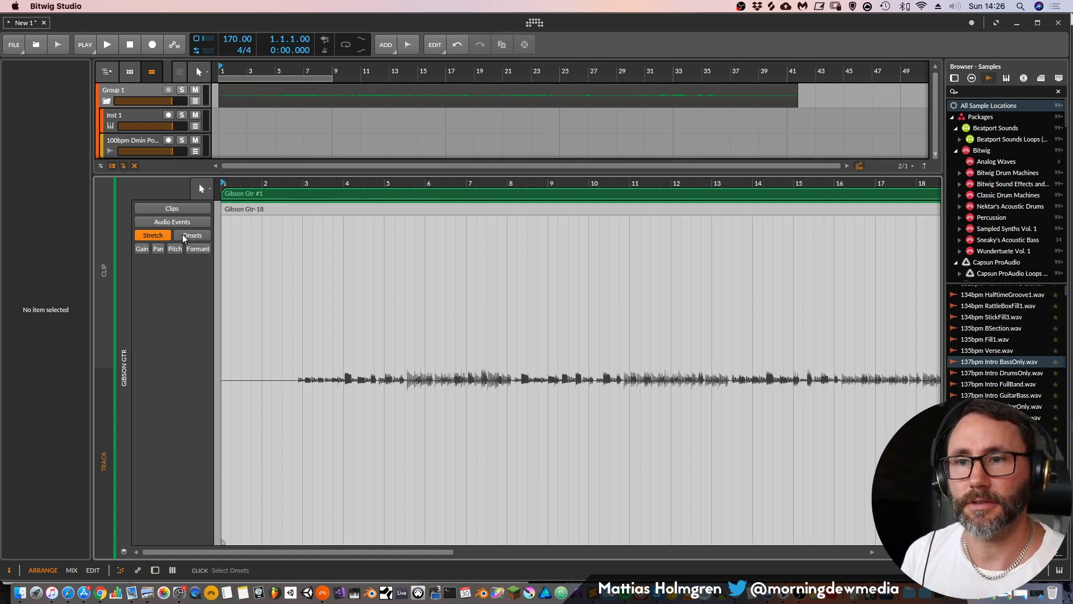
pyautogui.click(184, 237)
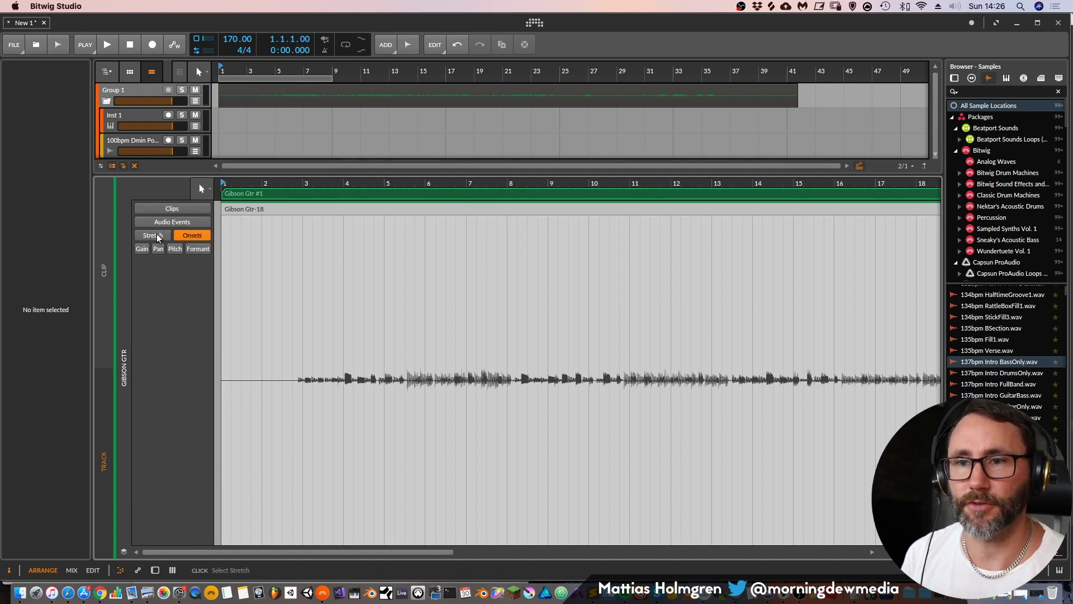
pyautogui.click(158, 237)
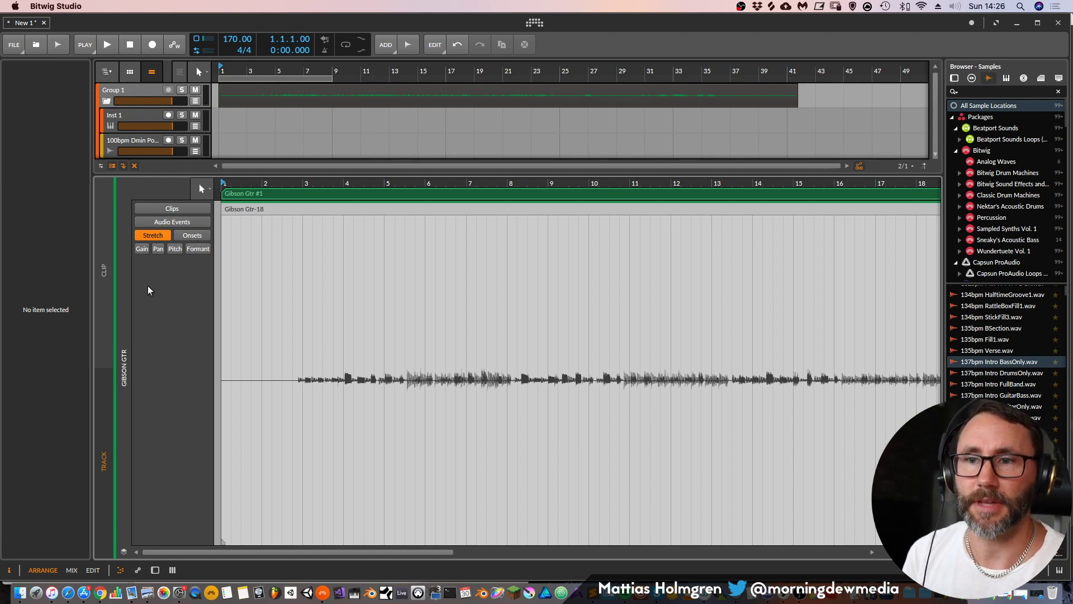
pyautogui.click(196, 237)
pyautogui.click(152, 237)
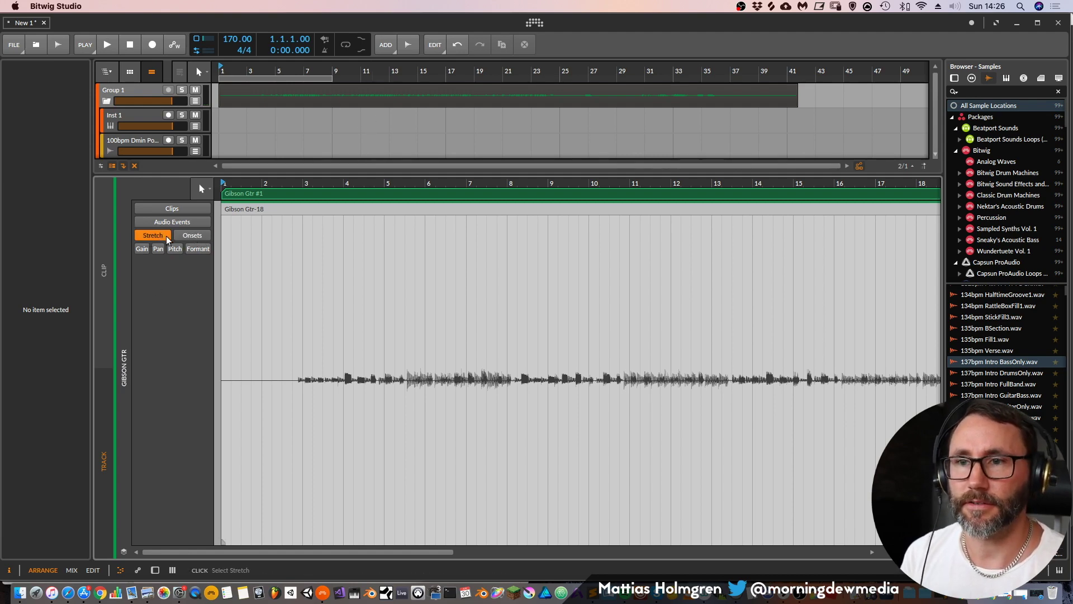
# Trim the silence before the first guitar note and move the shortened clip to start at bar 1
pyautogui.moveTo(223, 194); pyautogui.dragTo(297, 203)
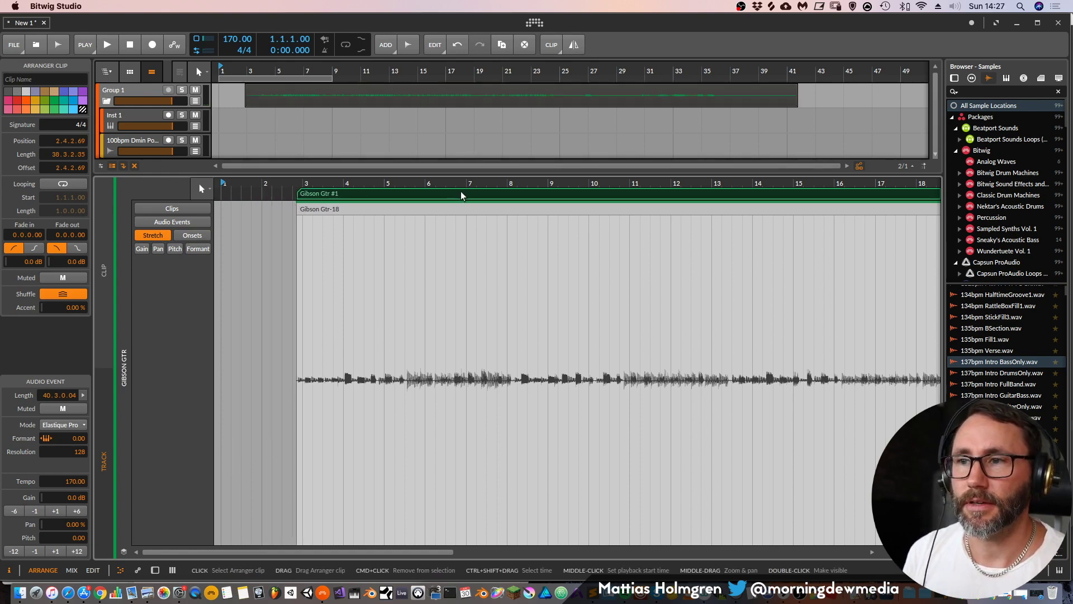
pyautogui.moveTo(462, 195); pyautogui.dragTo(388, 194)
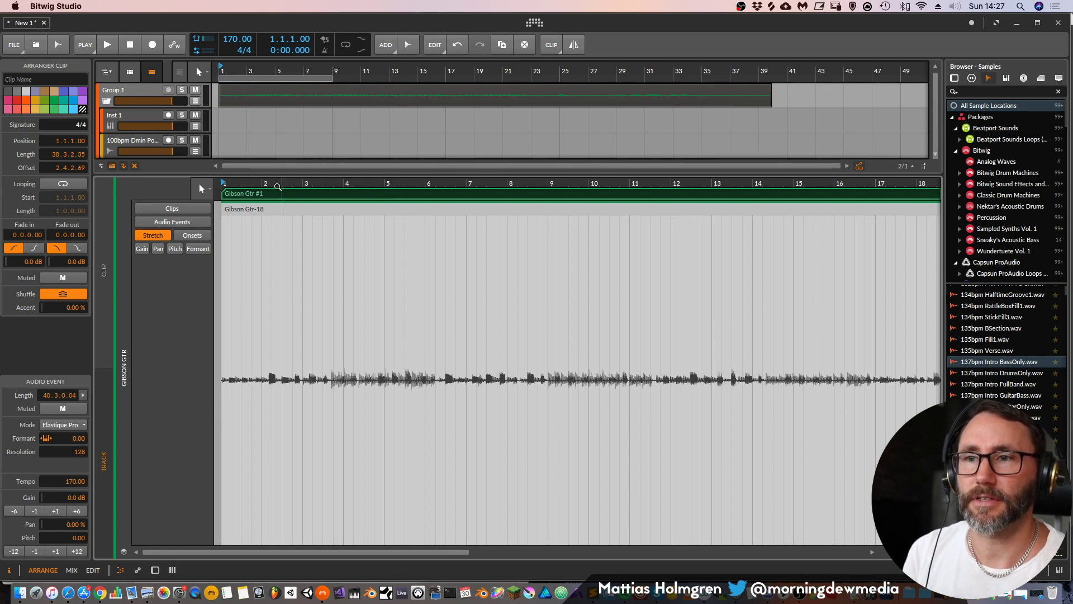
# Show the Onsets of the guitar clip and examine the detected transients in its first bars up close
pyautogui.moveTo(272, 187); pyautogui.dragTo(542, 98)
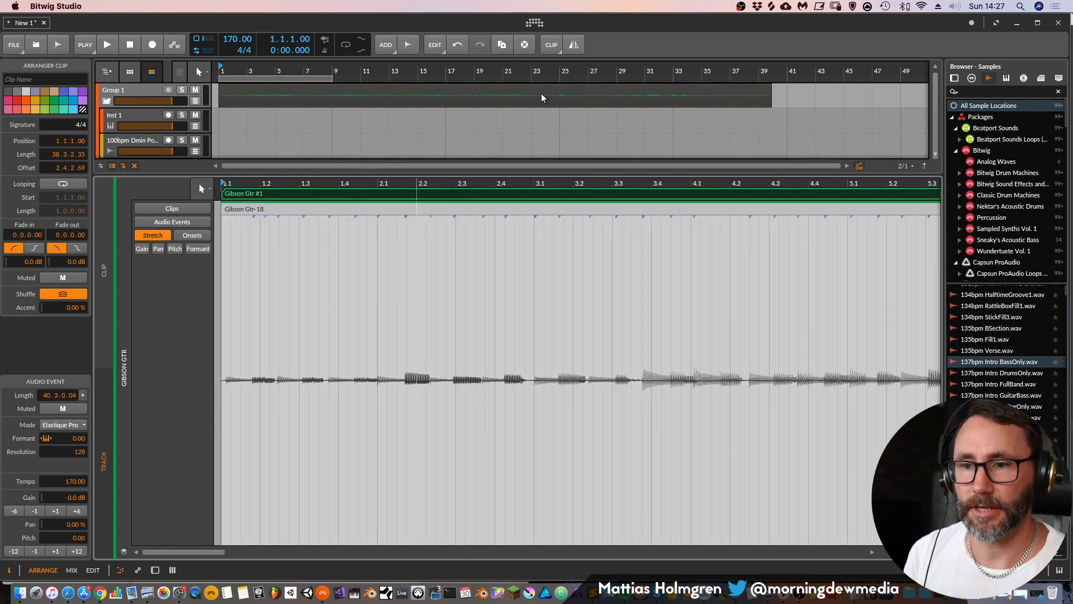
pyautogui.click(180, 237)
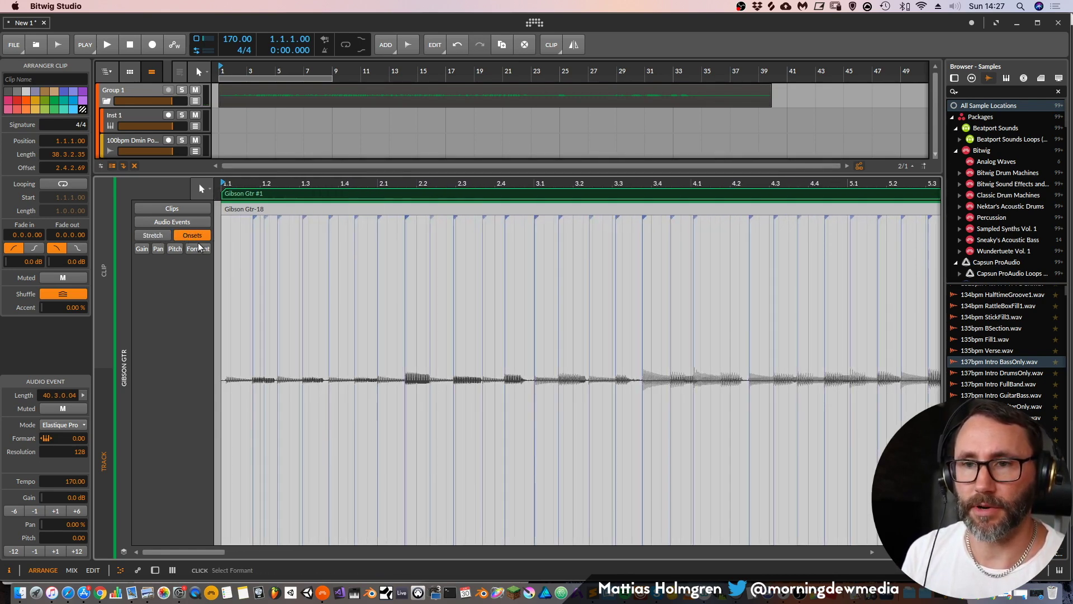
pyautogui.moveTo(349, 183); pyautogui.dragTo(487, 135)
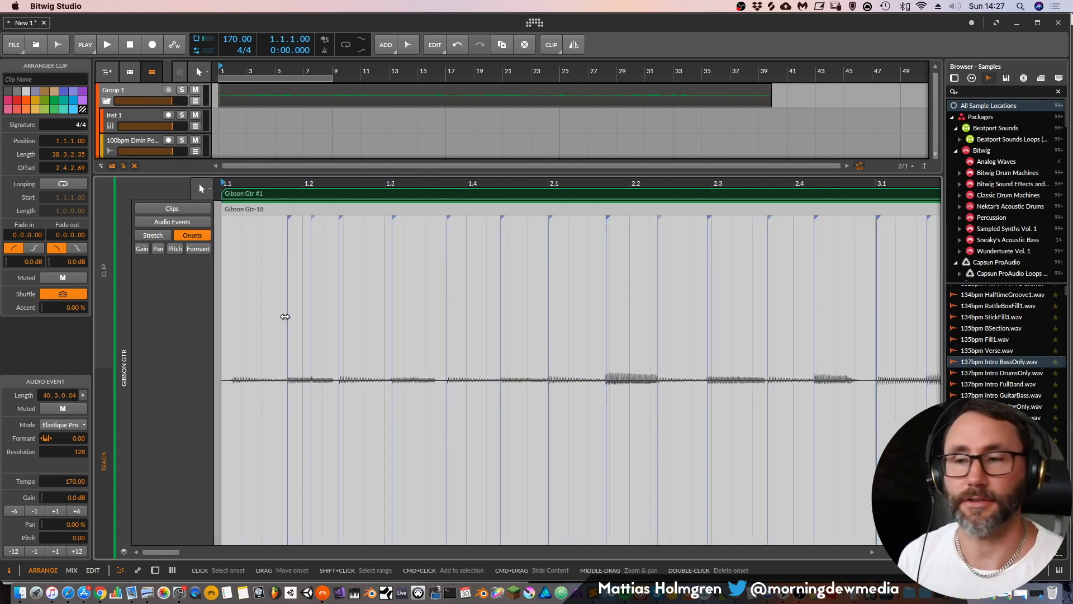
# In the Stretch view, insert a beat marker at the first guitar note and align it with beat 1.1
pyautogui.click(153, 235)
pyautogui.moveTo(319, 185); pyautogui.dragTo(332, 350)
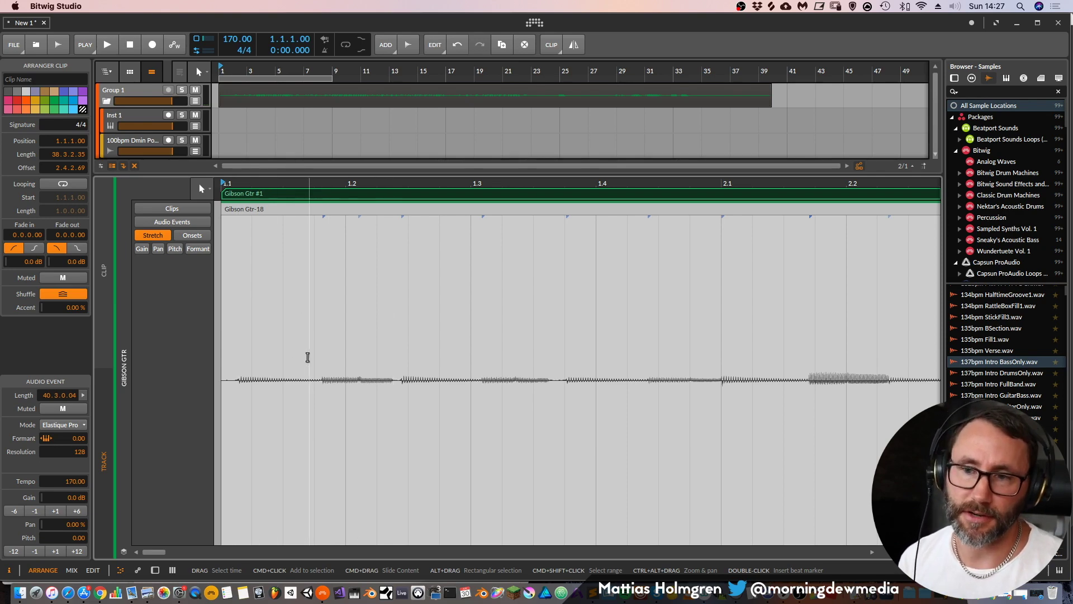
pyautogui.click(235, 390)
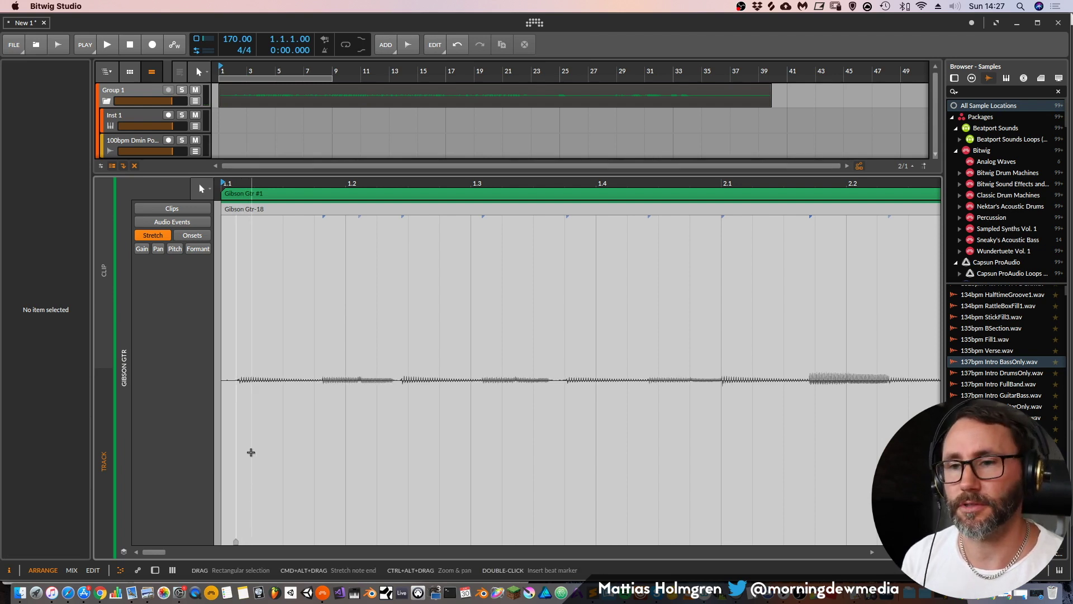
pyautogui.moveTo(236, 483); pyautogui.dragTo(225, 480)
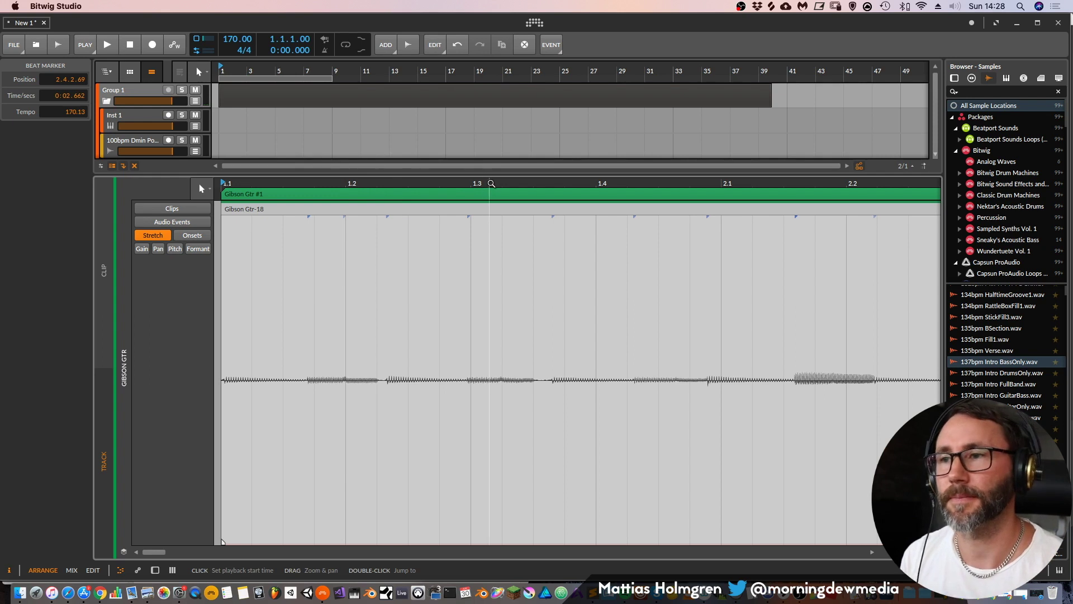
# Play the guitar clip from its start to locate where the riff ends, and undo the stray edit near bar 6
pyautogui.moveTo(491, 183); pyautogui.dragTo(320, 183)
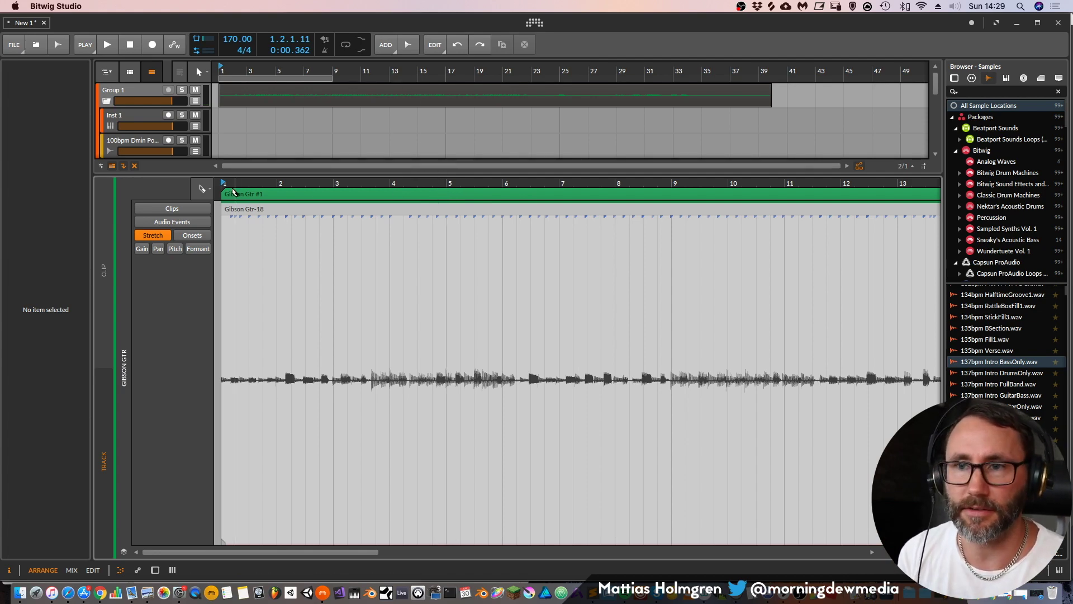
pyautogui.press('space')
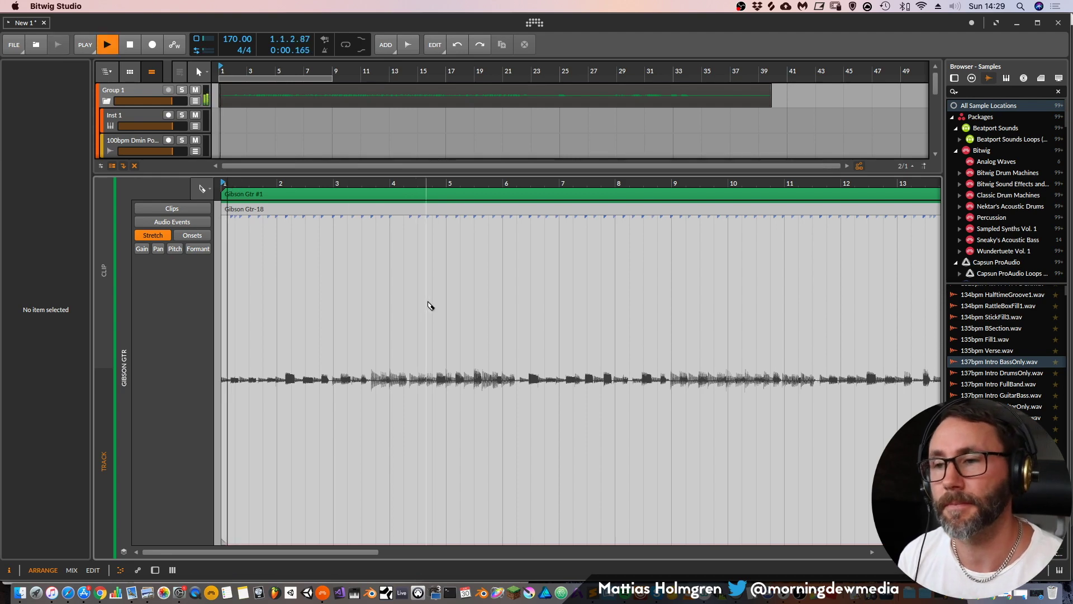
pyautogui.press('space')
pyautogui.click(516, 378)
pyautogui.press('super+z')
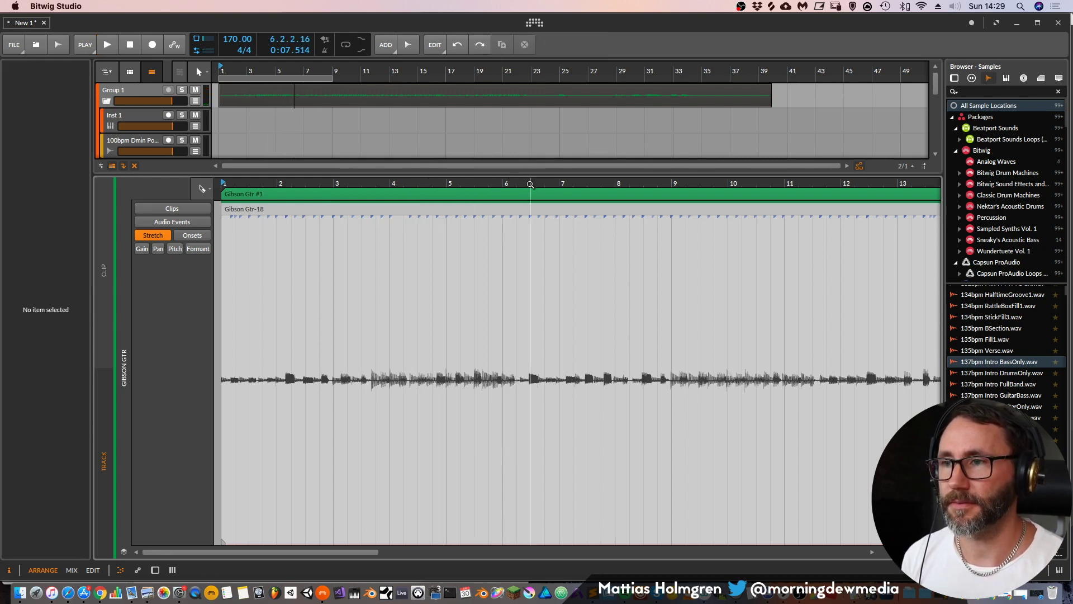
# Split the guitar clip at 6.2.1.00, where the riff ends, and delete the part after the split
pyautogui.moveTo(521, 186); pyautogui.dragTo(501, 193)
pyautogui.click(500, 196)
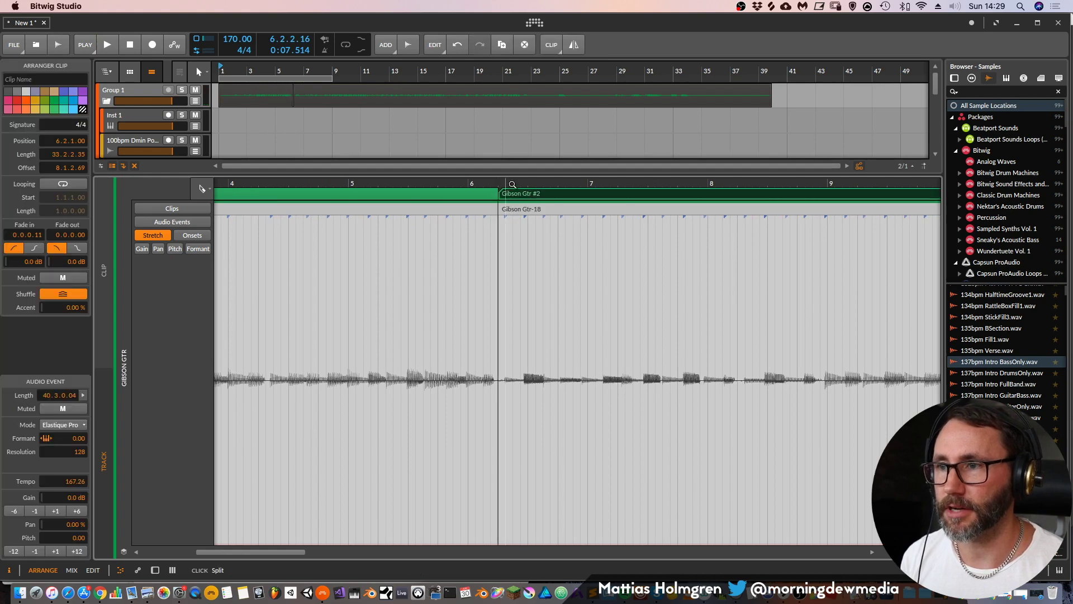
pyautogui.press('1')
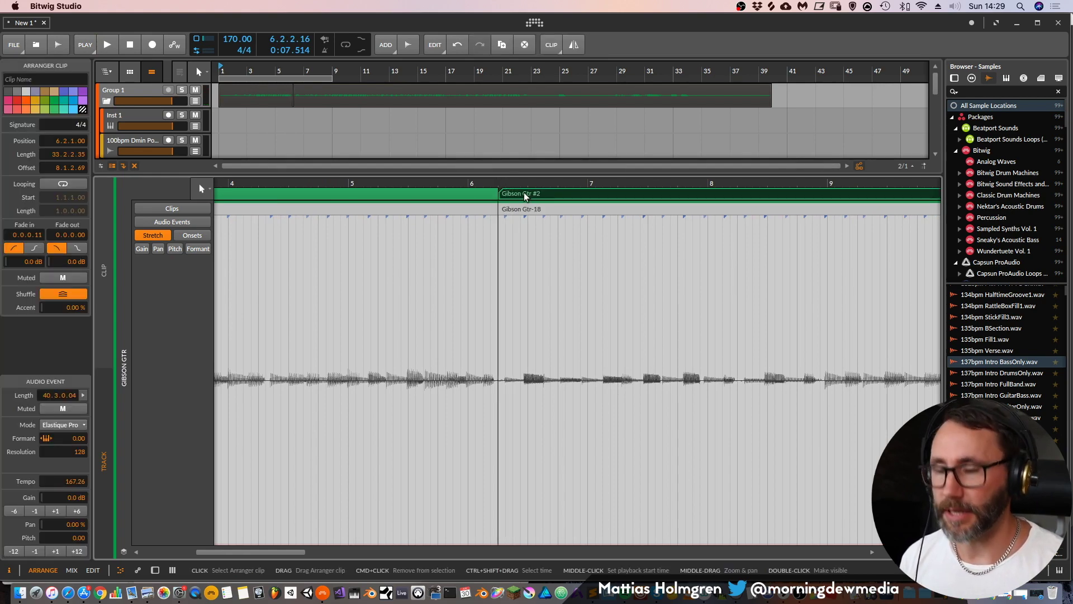
pyautogui.click(532, 196)
pyautogui.press('Delete')
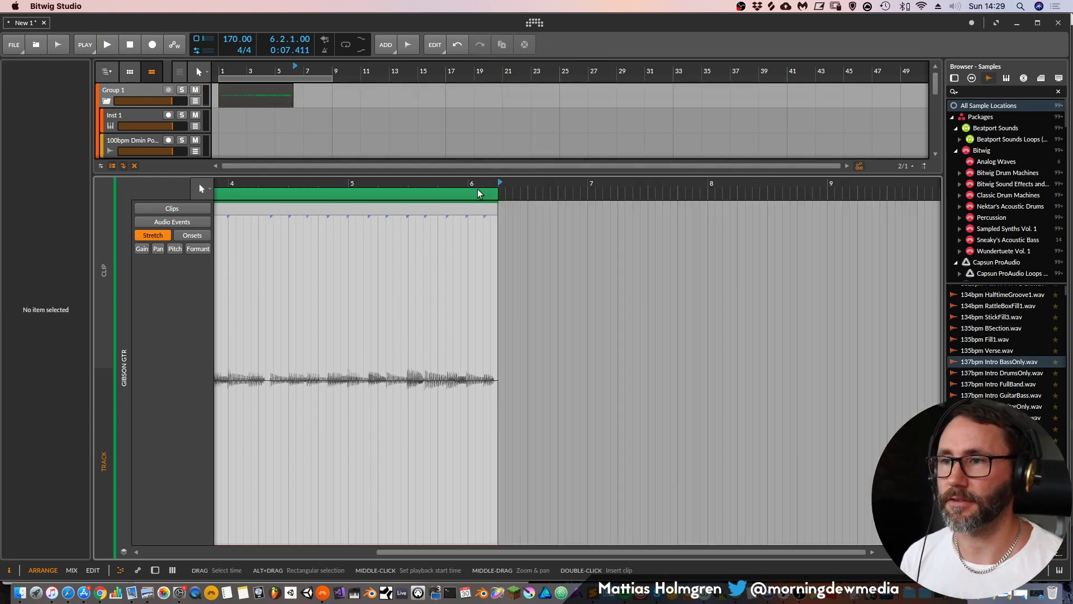
# Insert a beat marker at the end of the riff and move it to bar 5 to warp the pattern to four bars
pyautogui.moveTo(474, 184); pyautogui.dragTo(900, 211)
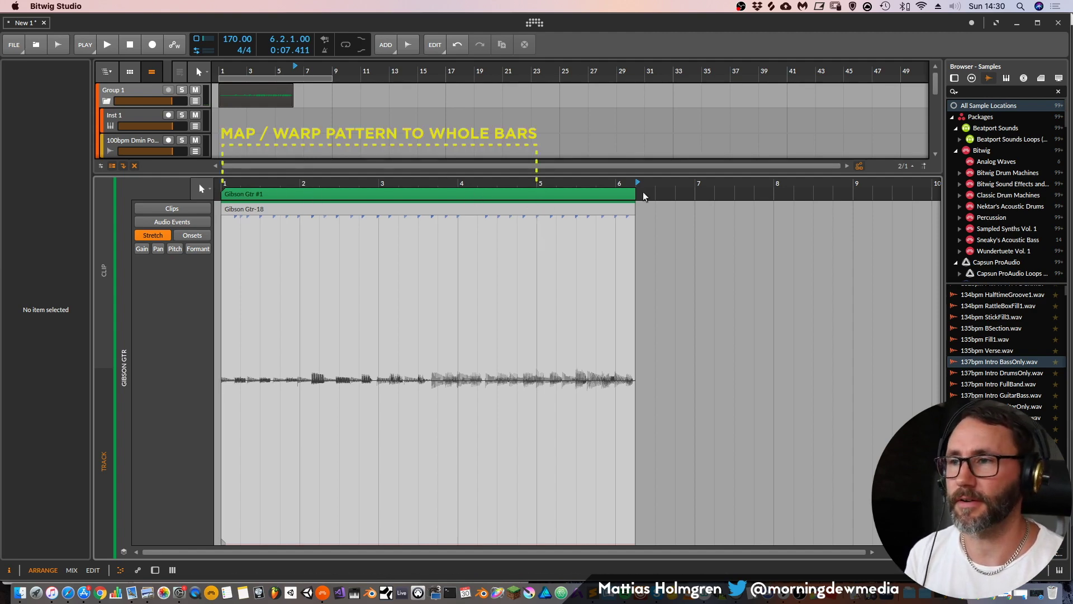
pyautogui.moveTo(237, 40); pyautogui.dragTo(238, 58)
pyautogui.press('super+z')
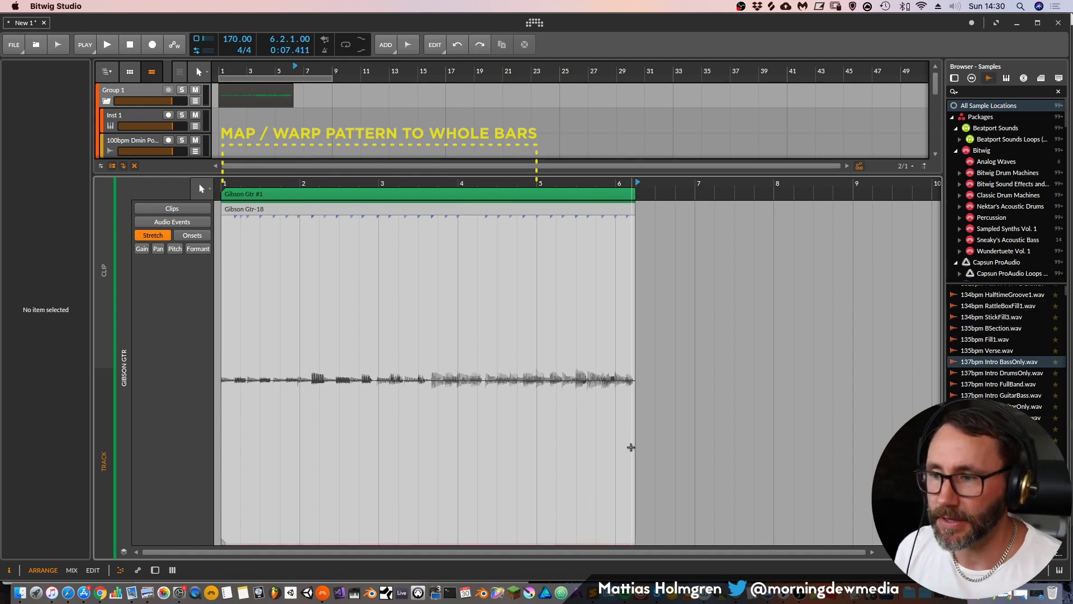
pyautogui.click(649, 503)
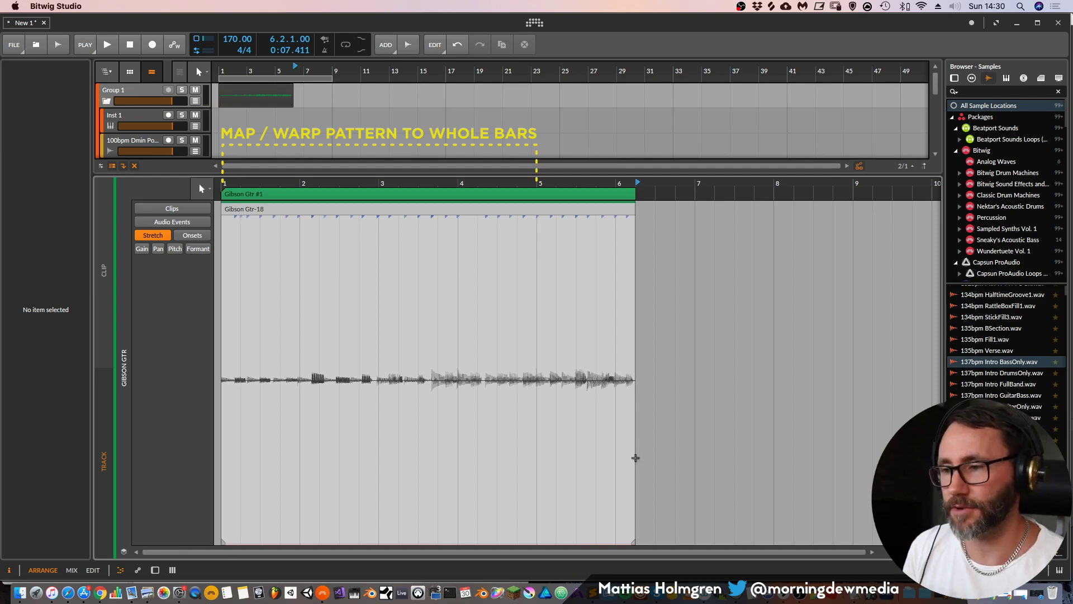
pyautogui.moveTo(633, 487); pyautogui.dragTo(537, 487)
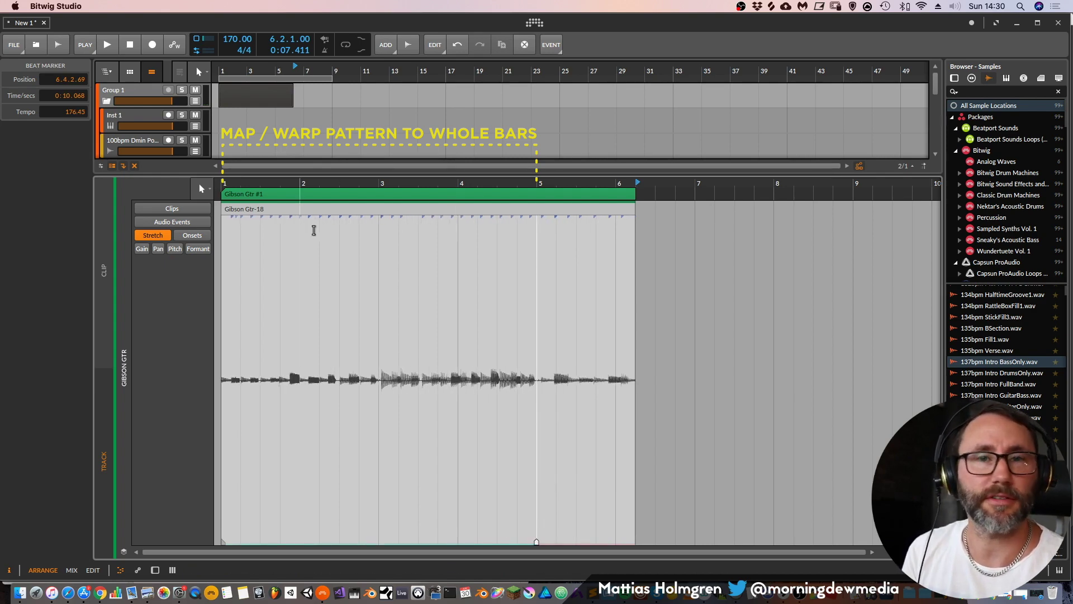
# Play the warped guitar clip from the start and set the project tempo to 130 BPM, playing it again at that tempo
pyautogui.click(221, 182)
pyautogui.press('space')
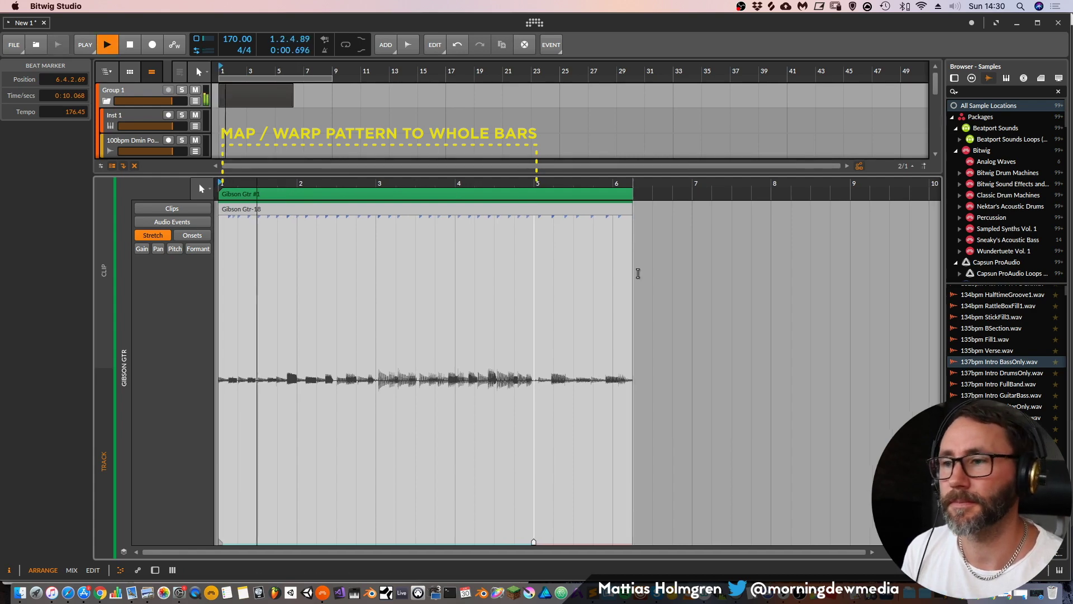
pyautogui.press('space')
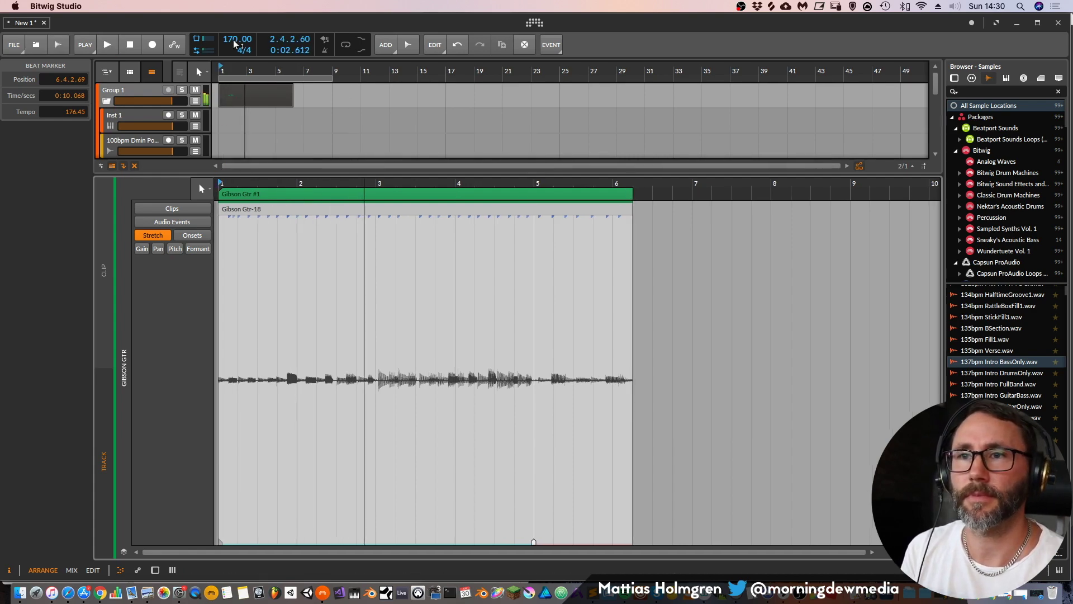
pyautogui.moveTo(237, 40); pyautogui.dragTo(237, 61)
pyautogui.moveTo(245, 134); pyautogui.dragTo(241, 149)
pyautogui.press('space')
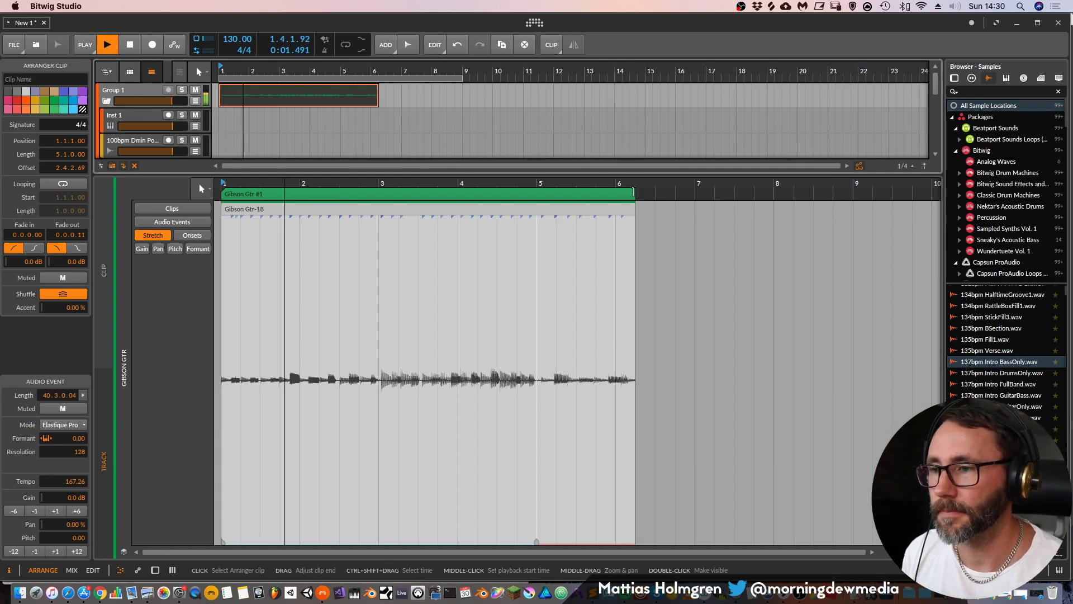
# Shorten the guitar clip to end at bar 5 and enable looping over the matching four-bar region from bar 1
pyautogui.moveTo(634, 192); pyautogui.dragTo(702, 185)
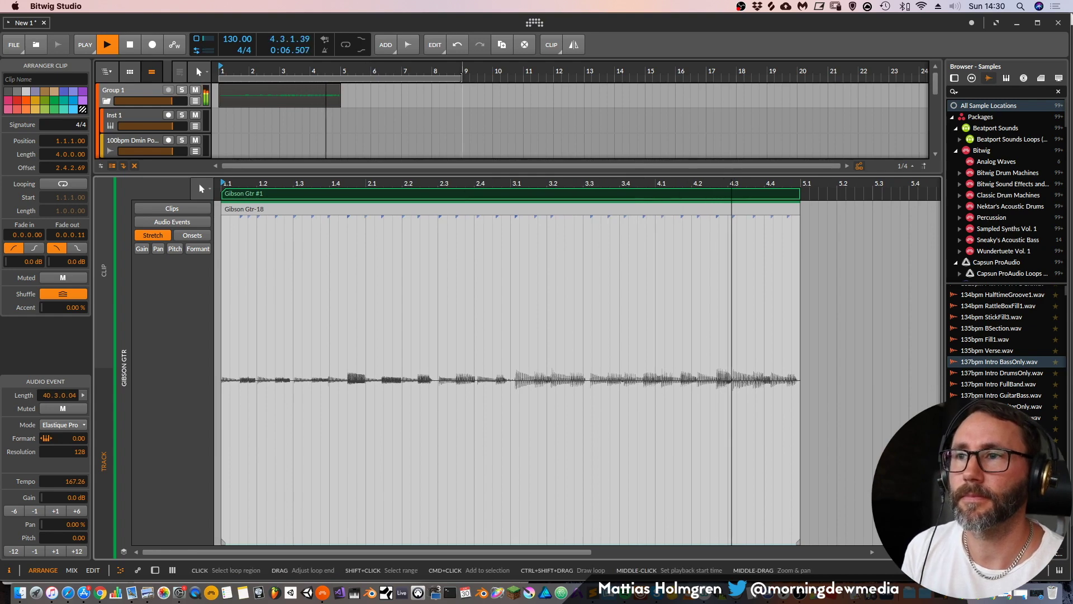
pyautogui.moveTo(463, 76); pyautogui.dragTo(339, 77)
pyautogui.click(351, 44)
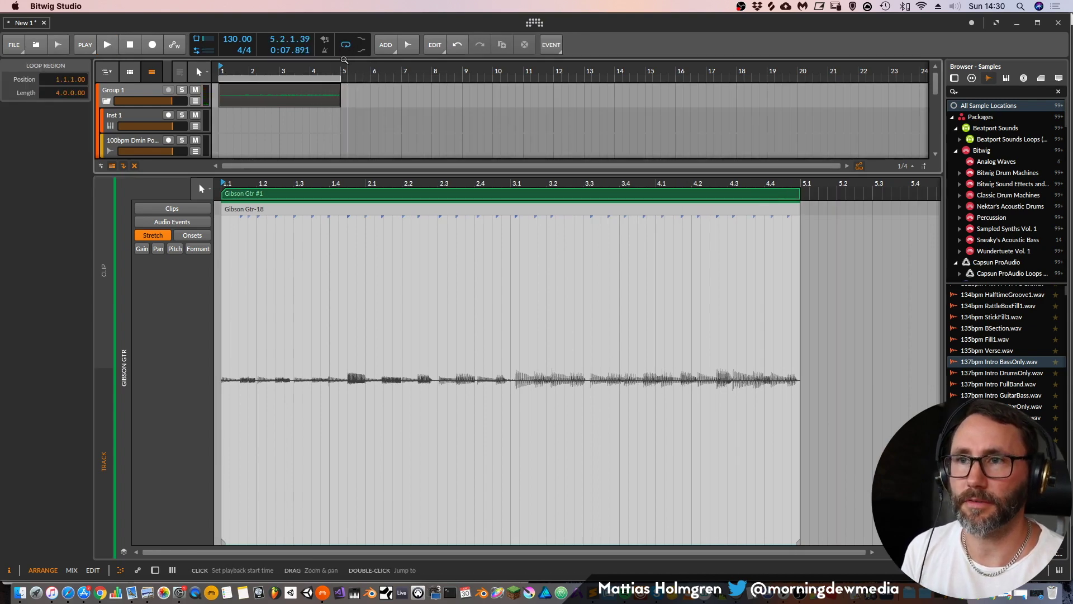
# Play the four-bar loop and select the guitar audio event while listening for timing problems
pyautogui.press('space')
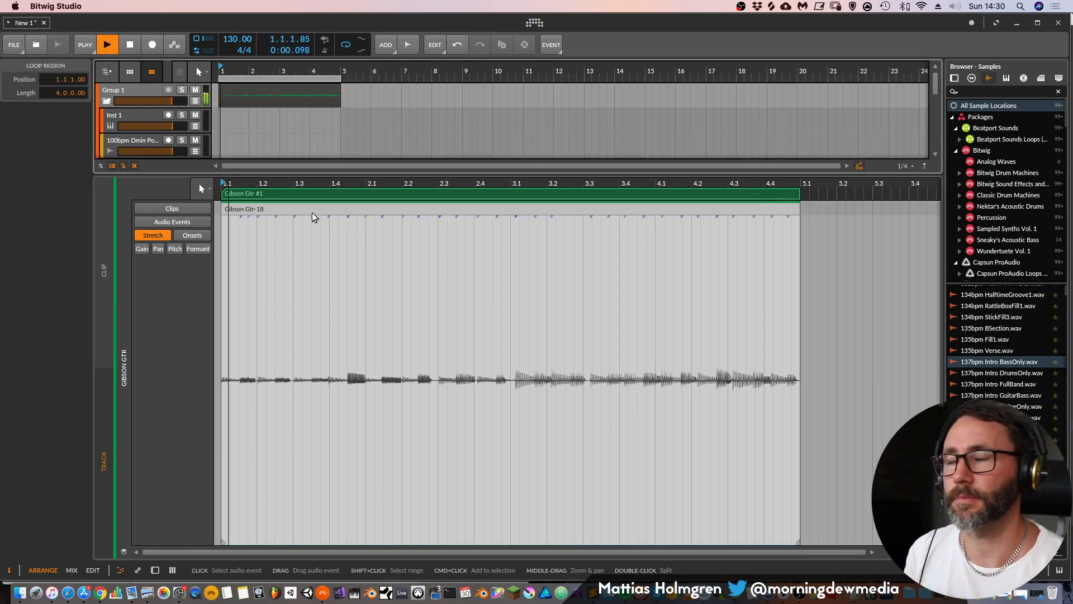
pyautogui.click(312, 216)
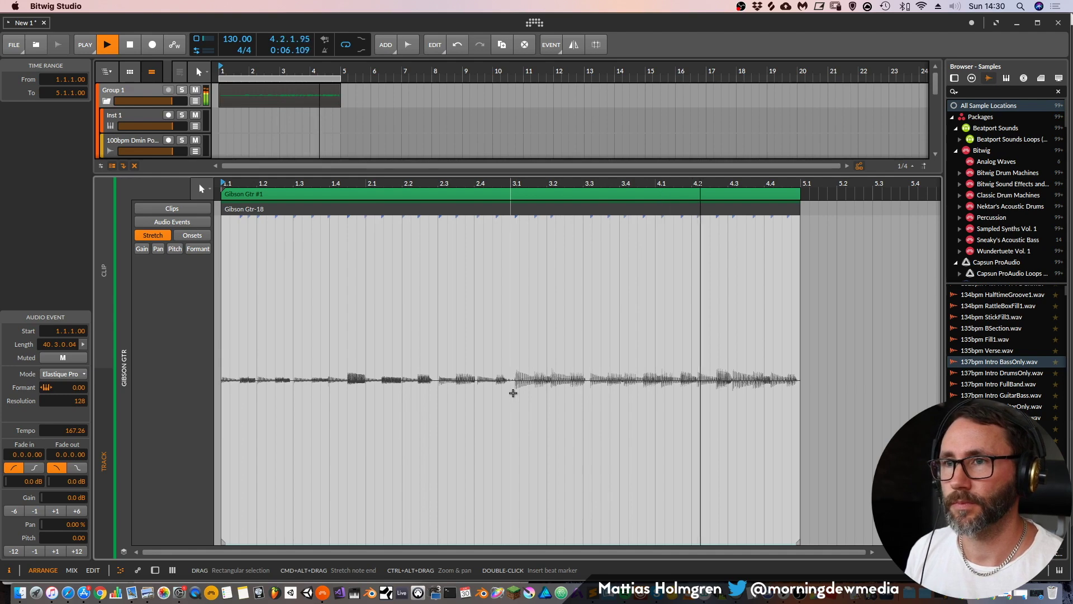
pyautogui.press('space')
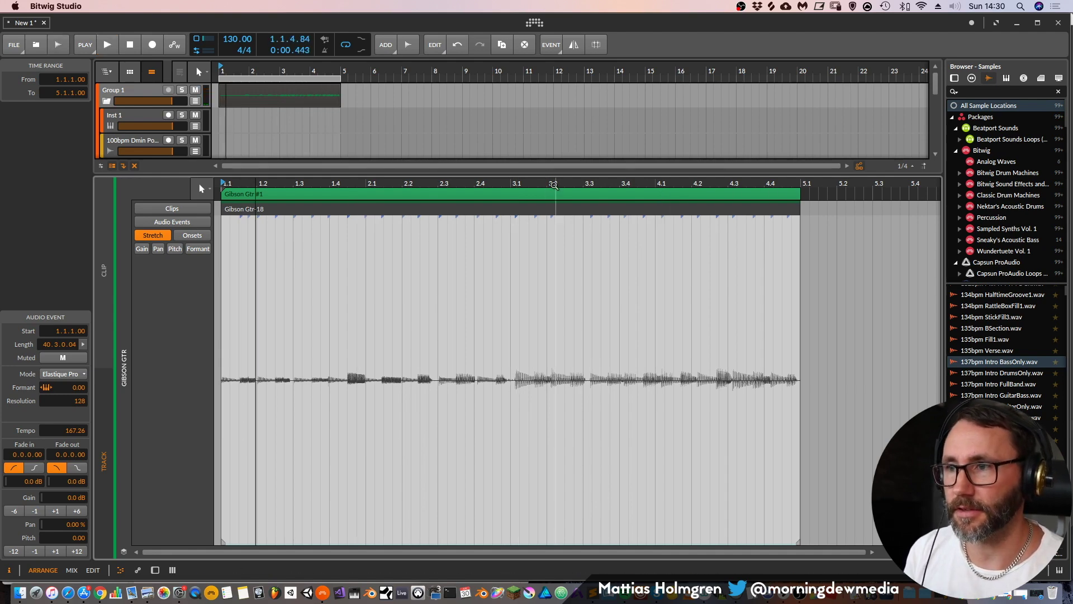
# Insert a beat marker on the note just after beat 3.1 and move it slightly before the beat line
pyautogui.moveTo(555, 183); pyautogui.dragTo(604, 117)
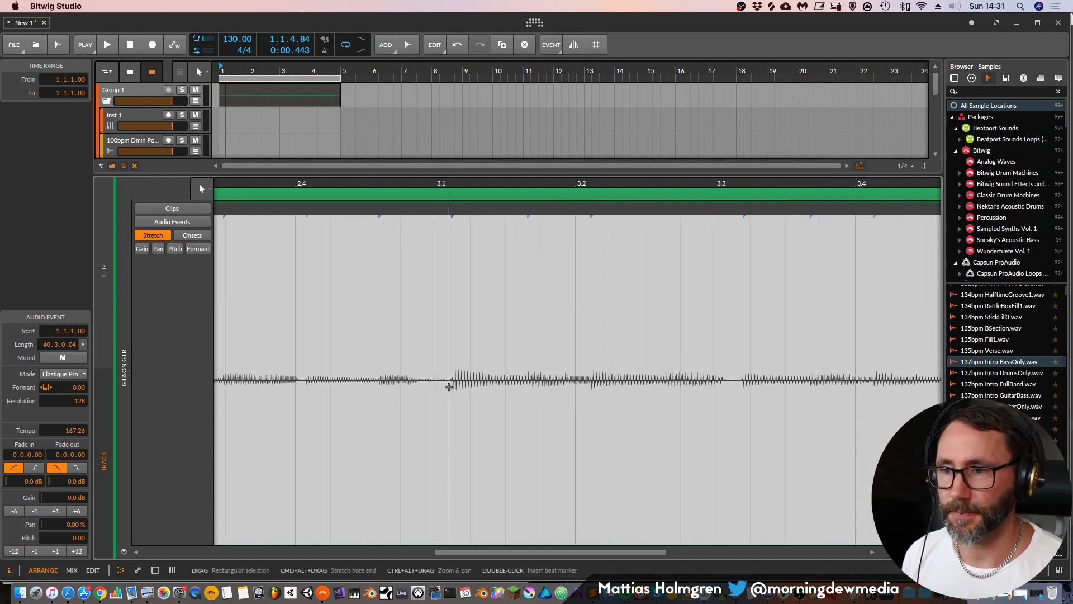
pyautogui.click(449, 386)
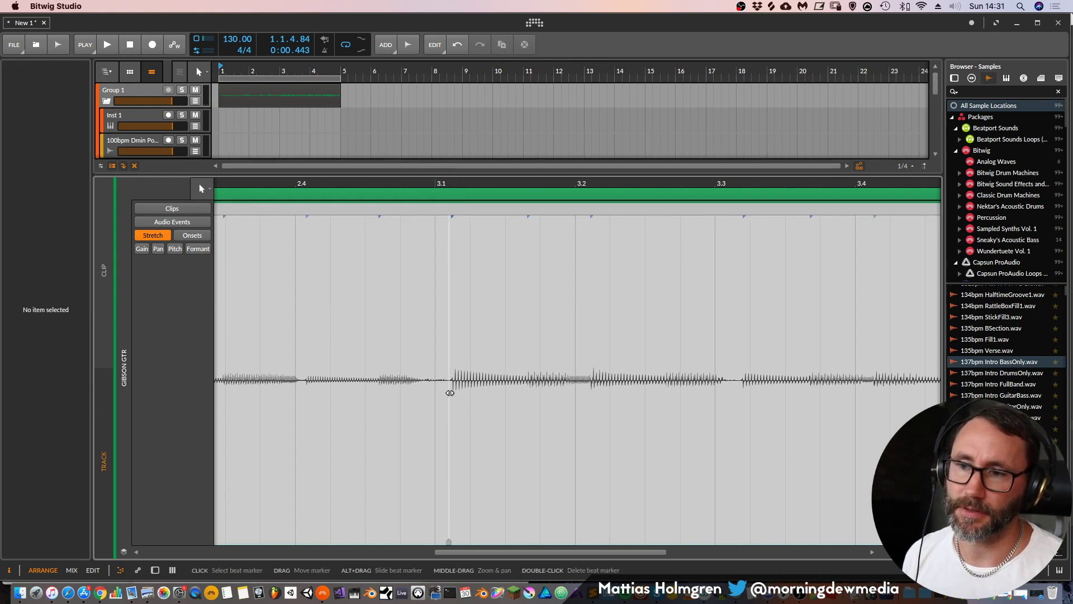
pyautogui.moveTo(447, 457); pyautogui.dragTo(430, 426)
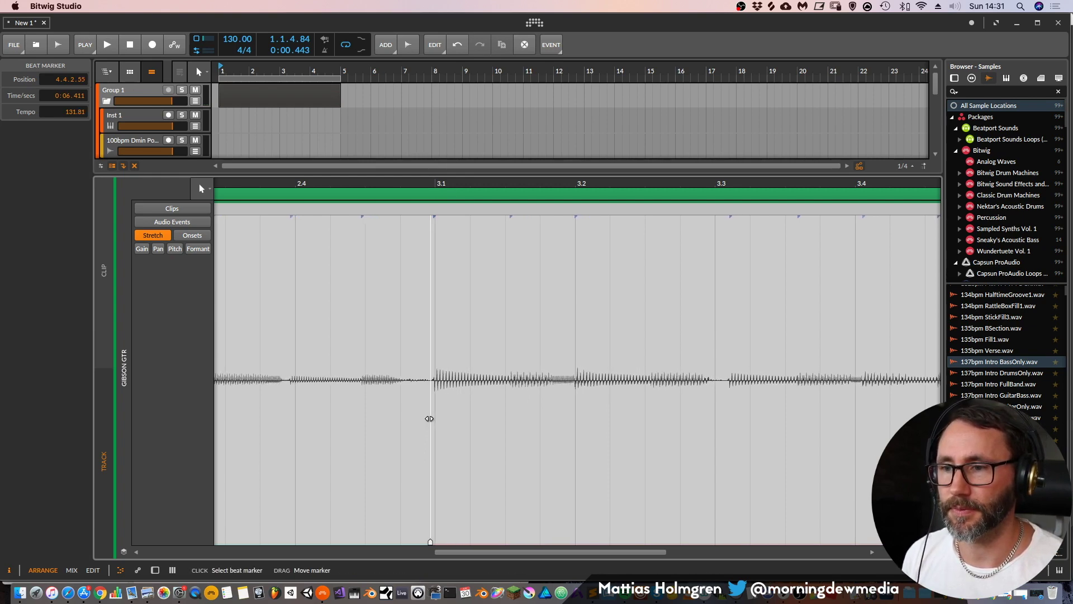
pyautogui.moveTo(430, 418); pyautogui.dragTo(430, 419)
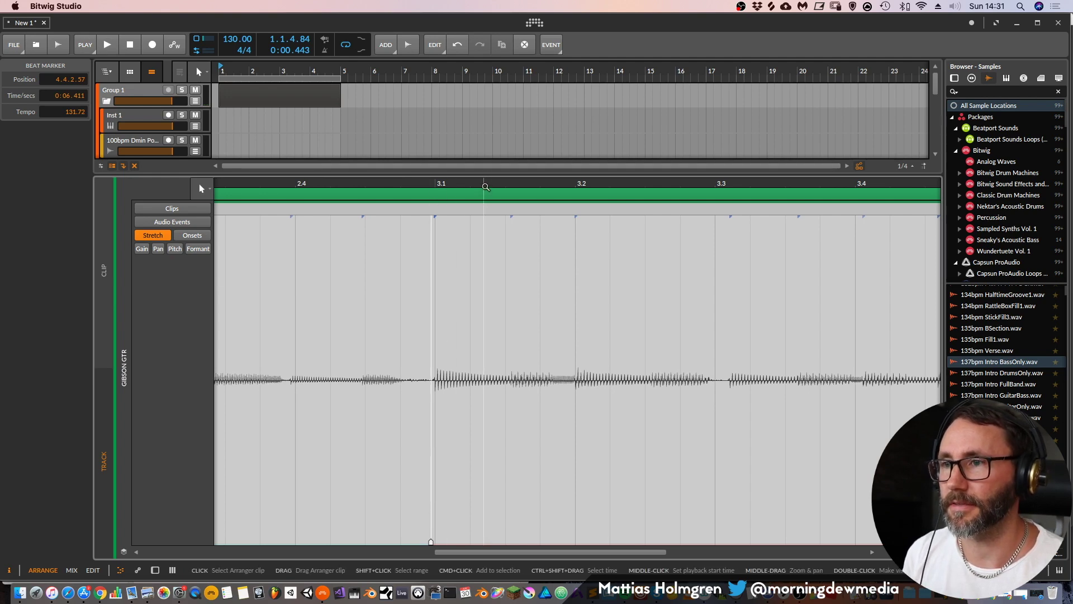
# Play the riff from shortly before beat 1.4 to check its timing through bar 2
pyautogui.moveTo(486, 186); pyautogui.dragTo(766, 216)
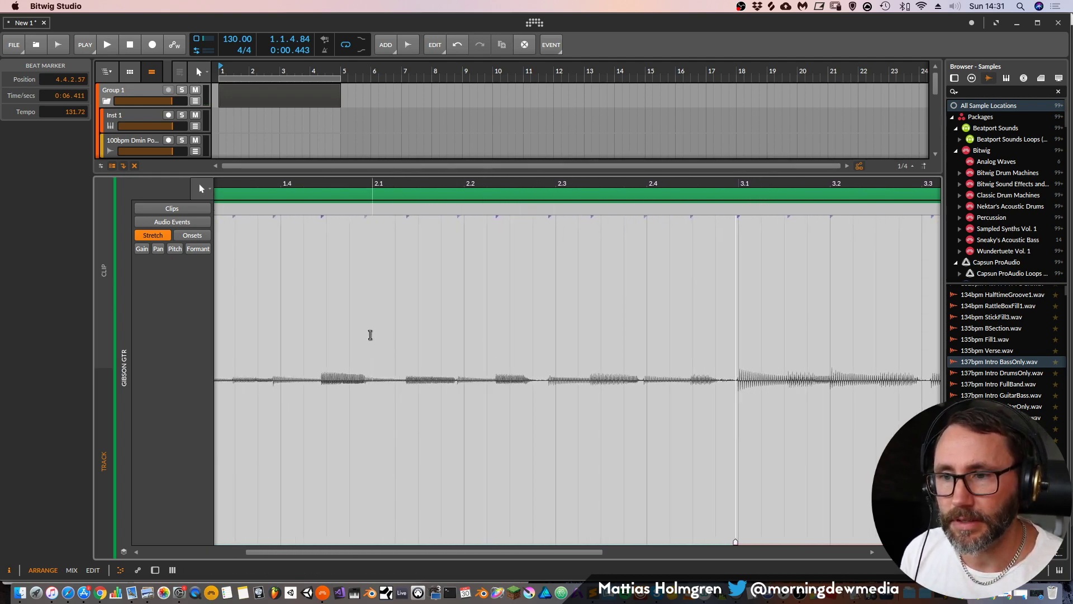
pyautogui.click(263, 184)
pyautogui.press('space')
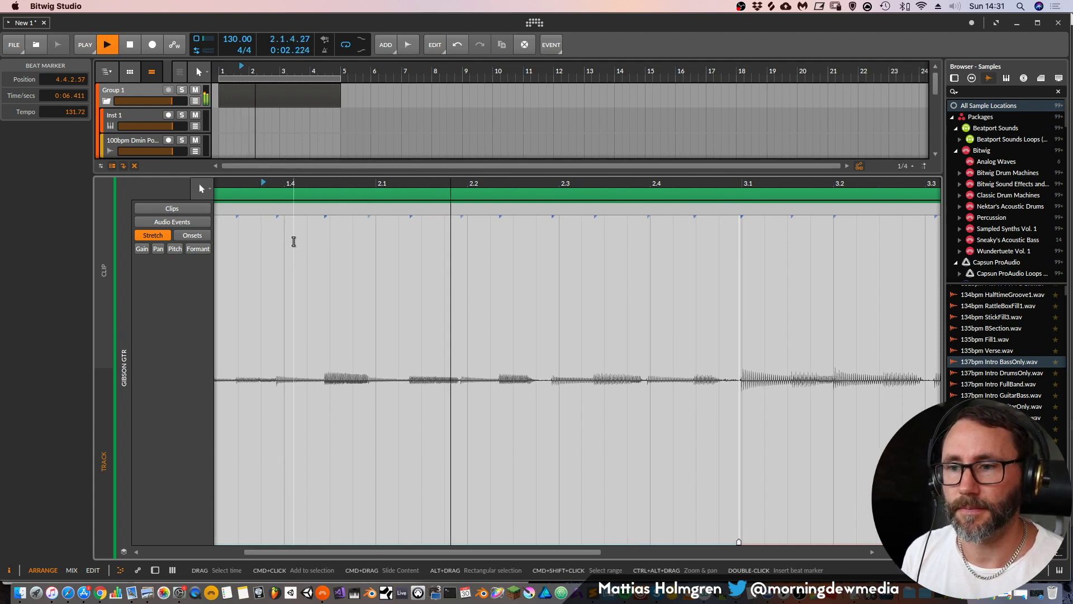
pyautogui.press('space')
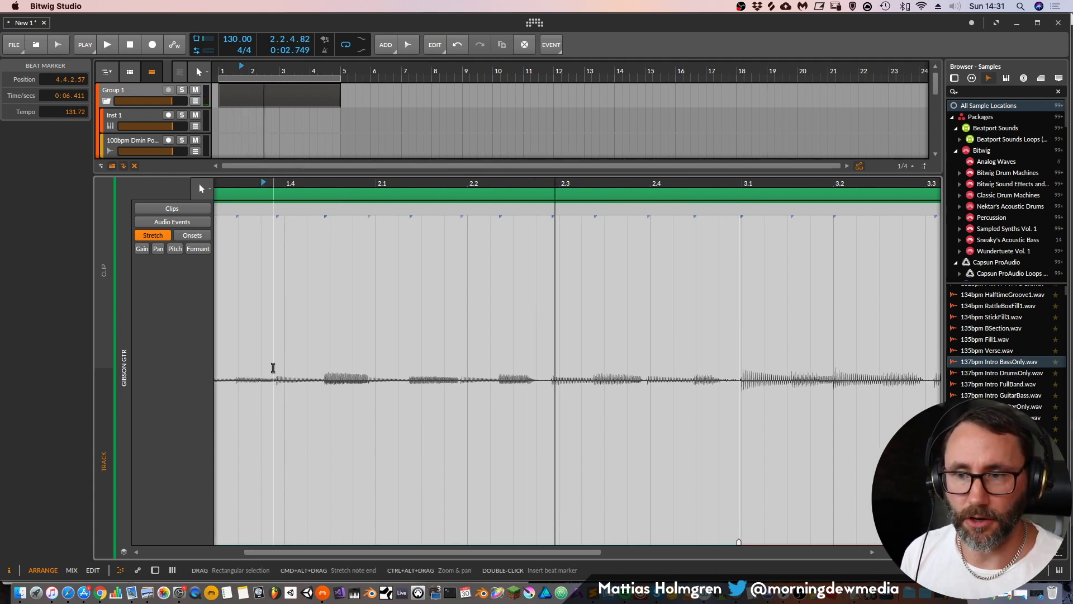
# Insert beat markers on the notes near 1.3.3 and 1.4 and align them with those grid lines
pyautogui.moveTo(321, 184); pyautogui.dragTo(618, 280)
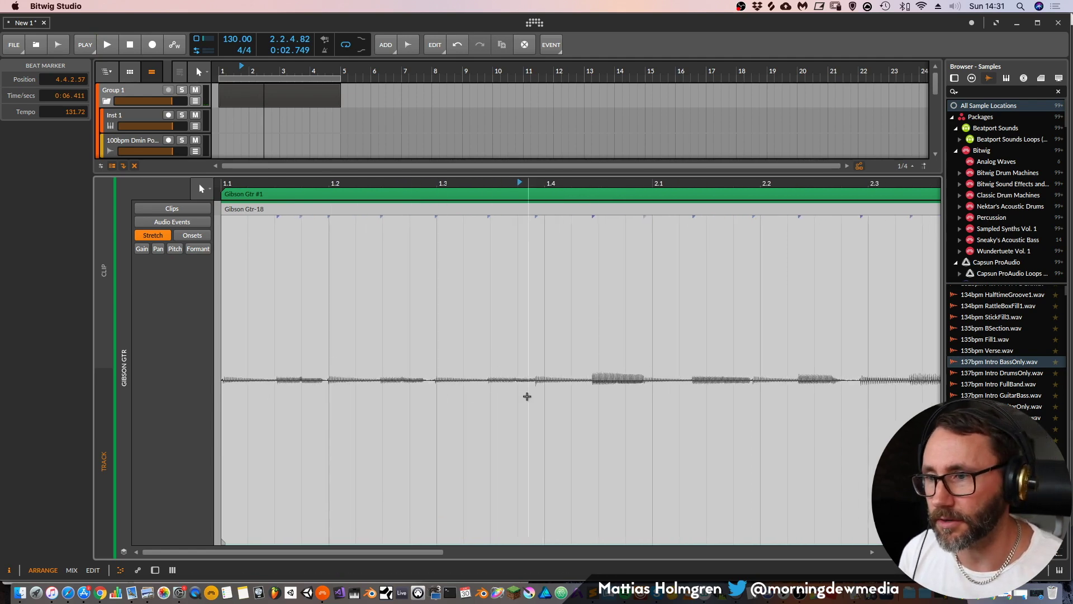
pyautogui.moveTo(485, 380); pyautogui.dragTo(492, 392)
pyautogui.click(502, 400)
pyautogui.click(537, 380)
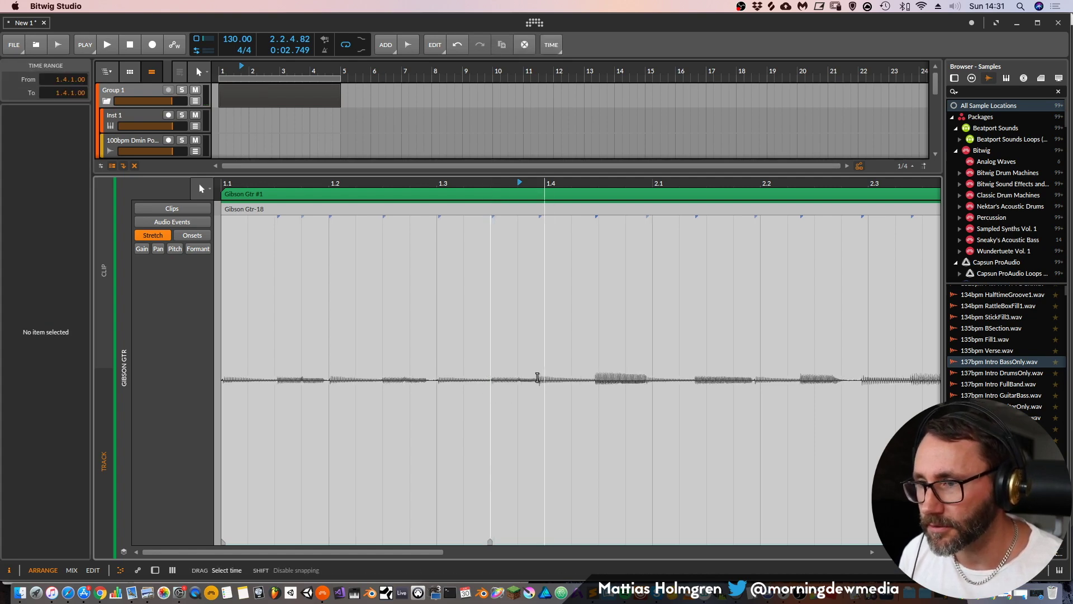
pyautogui.moveTo(540, 386); pyautogui.dragTo(544, 423)
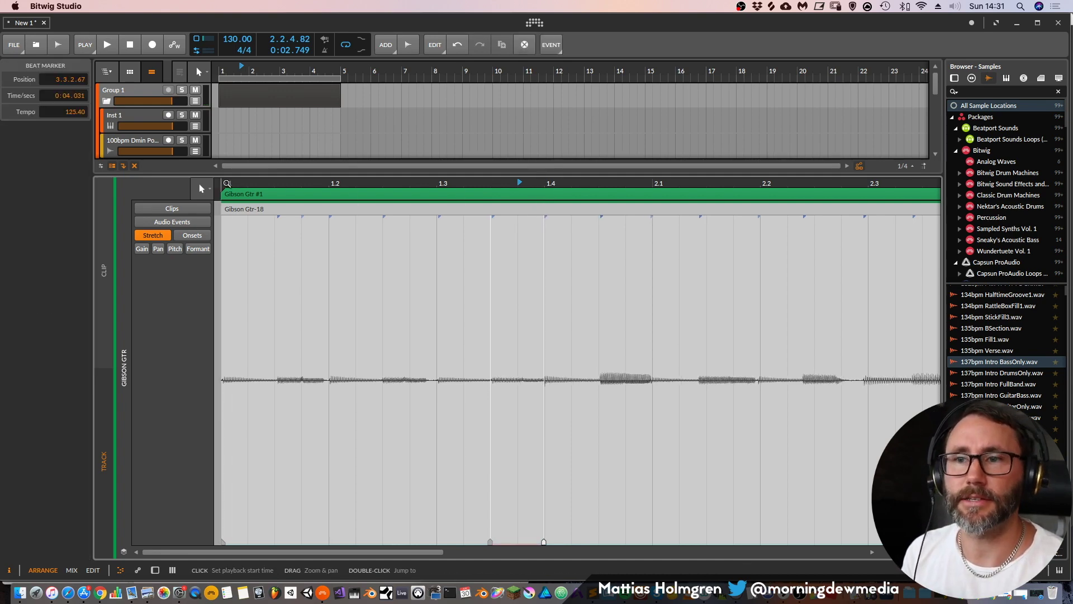
# Play the clip from the start, then insert a beat marker on the note near 2.2 and align it with the beat
pyautogui.click(226, 184)
pyautogui.press('space')
pyautogui.moveTo(786, 184); pyautogui.dragTo(786, 150)
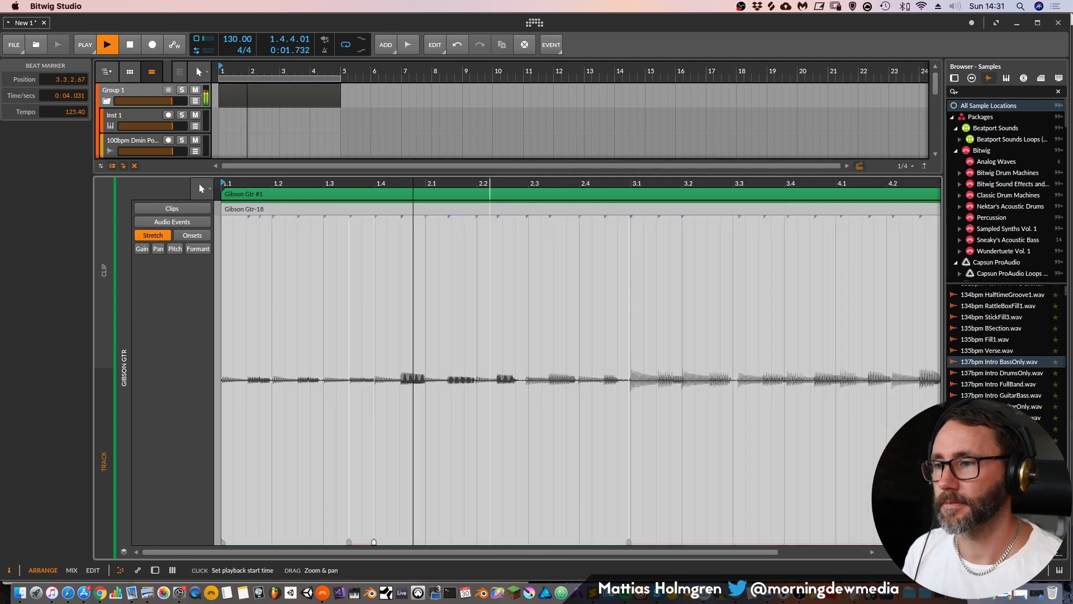
pyautogui.press('+')
pyautogui.press('space')
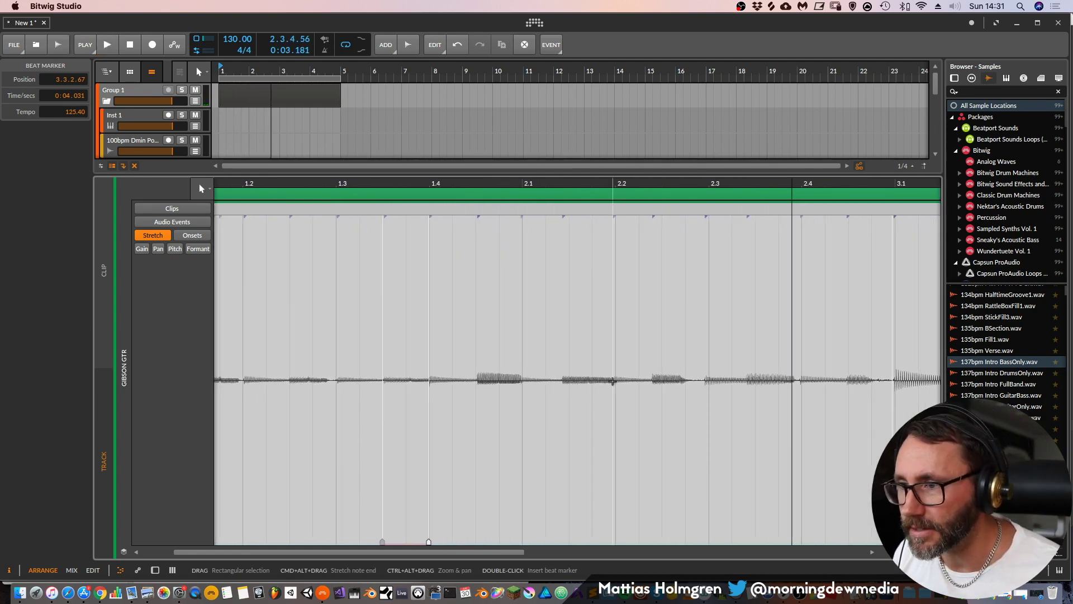
pyautogui.doubleClick(614, 385)
pyautogui.moveTo(613, 393); pyautogui.dragTo(617, 393)
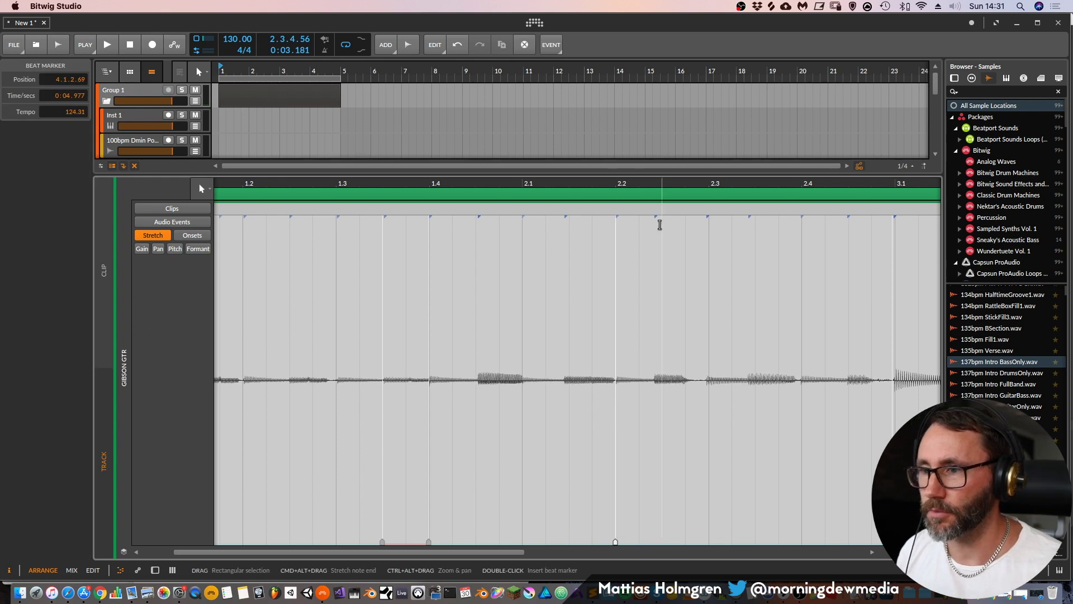
# Play the loop again and add beat markers on the notes near 2.1.3 and 1.4.3, aligning both with the grid
pyautogui.press('space')
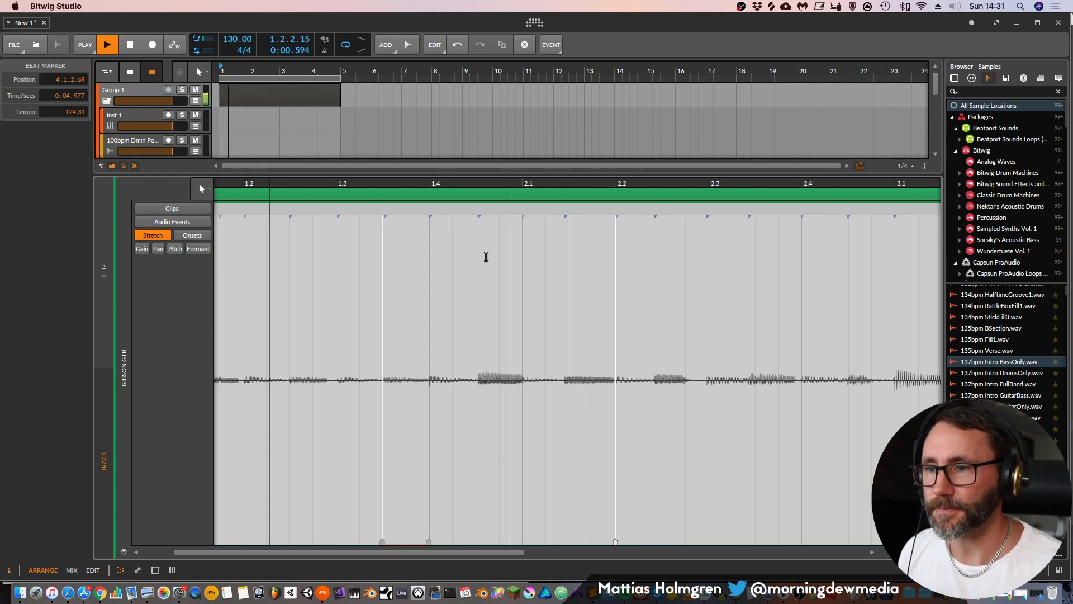
pyautogui.press('space')
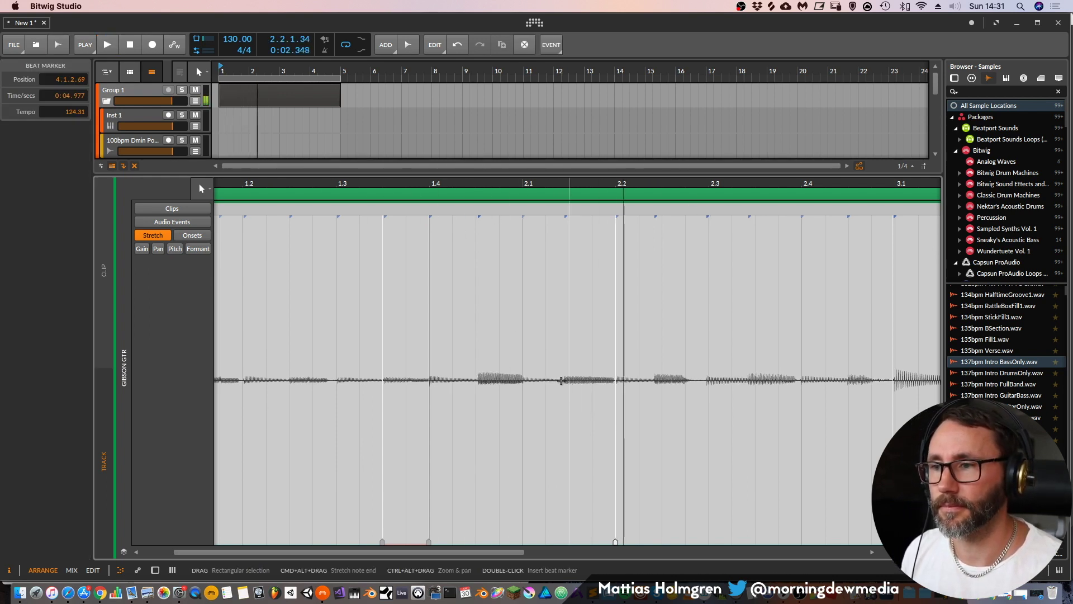
pyautogui.press('super+z')
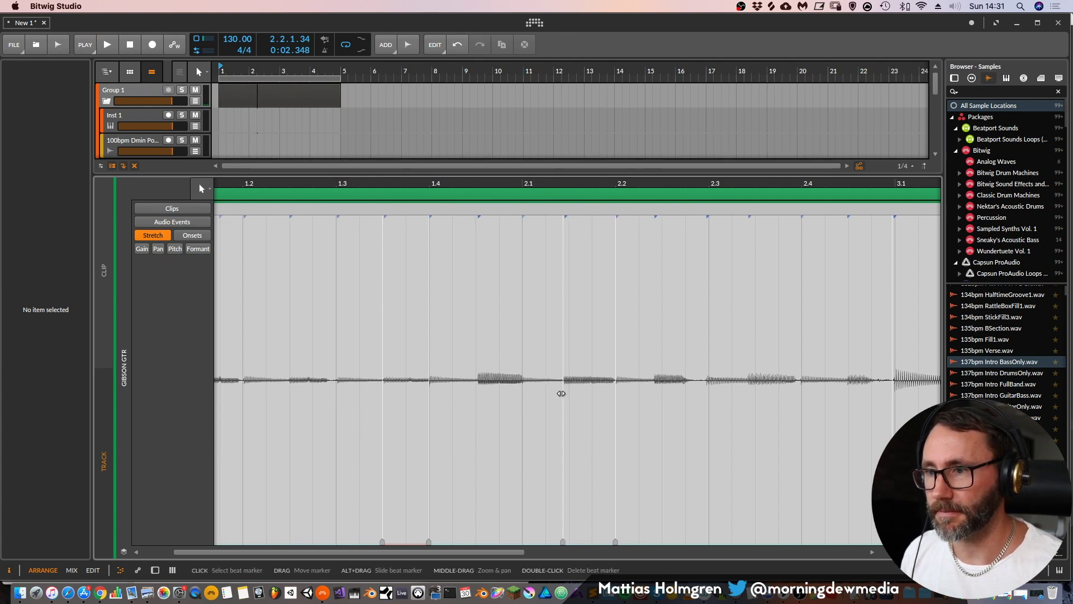
pyautogui.moveTo(567, 391); pyautogui.dragTo(568, 395)
pyautogui.press('space')
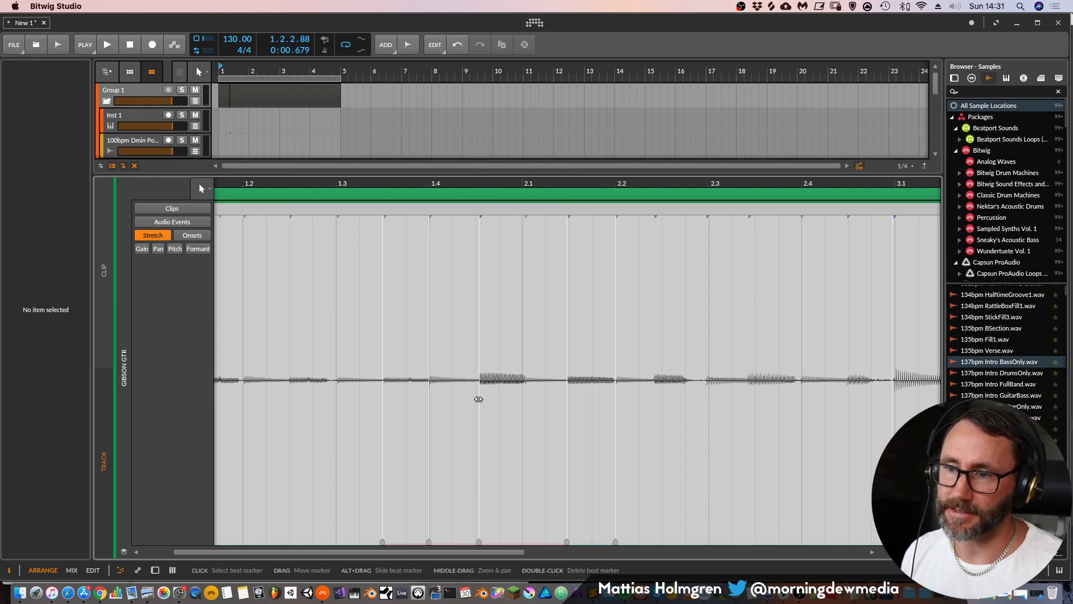
pyautogui.moveTo(479, 396); pyautogui.dragTo(475, 399)
# Play the loop through bar 4 and insert beat markers on the notes near 3.3 and 3.2, moving each onto its beat
pyautogui.press('space')
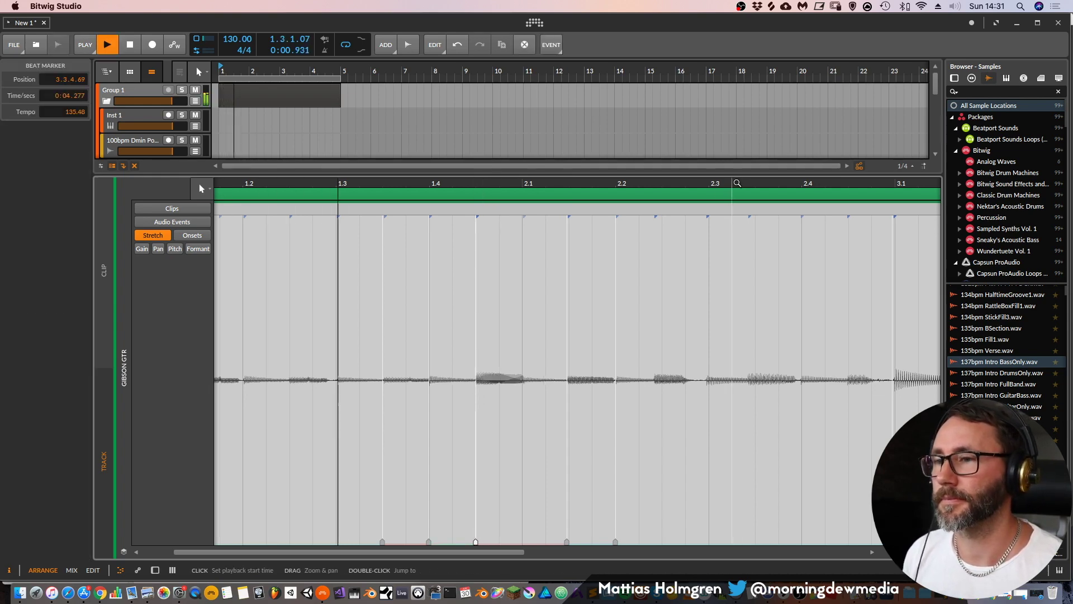
pyautogui.moveTo(736, 182); pyautogui.dragTo(297, 171)
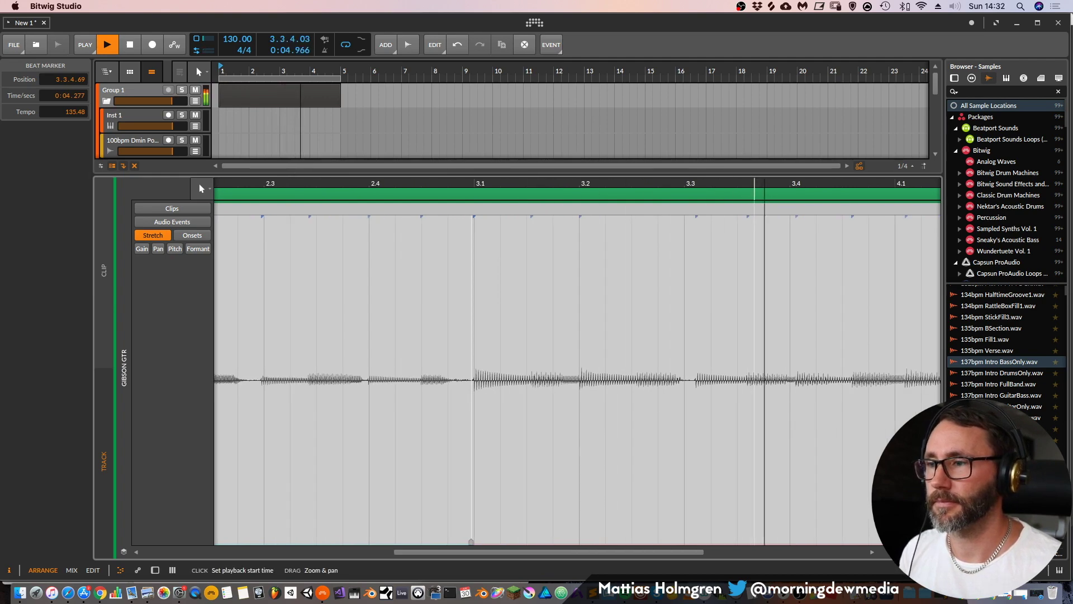
pyautogui.moveTo(758, 183); pyautogui.dragTo(479, 388)
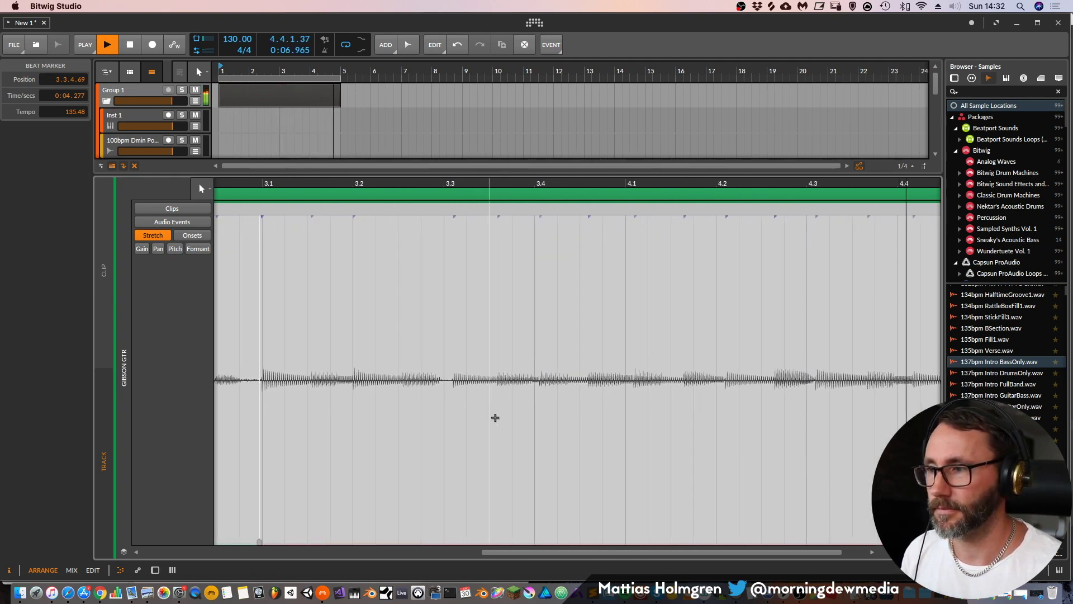
pyautogui.press('space')
pyautogui.doubleClick(454, 383)
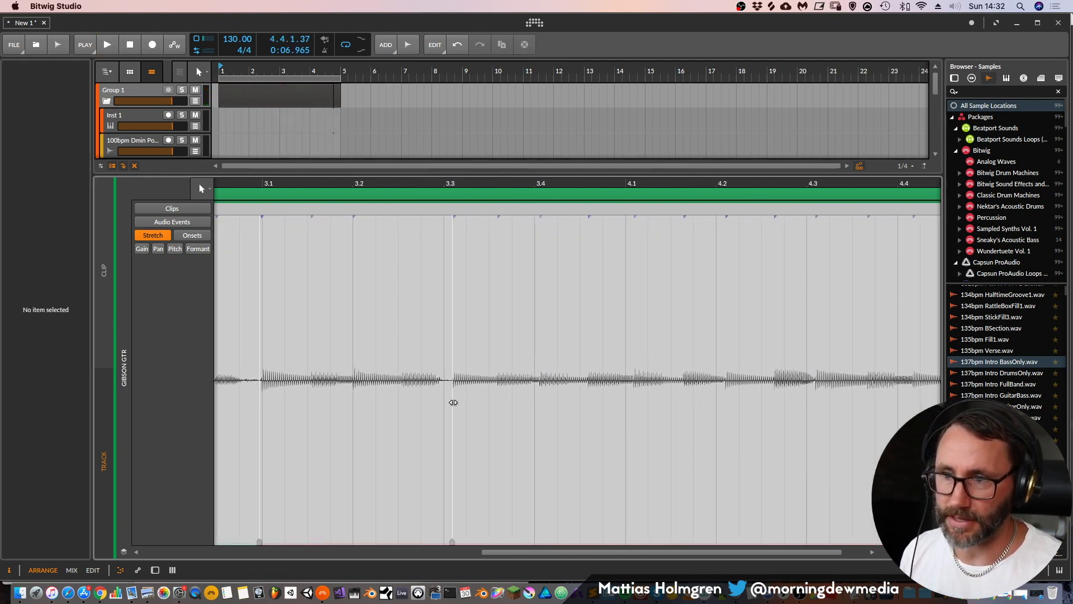
pyautogui.moveTo(454, 428); pyautogui.dragTo(446, 428)
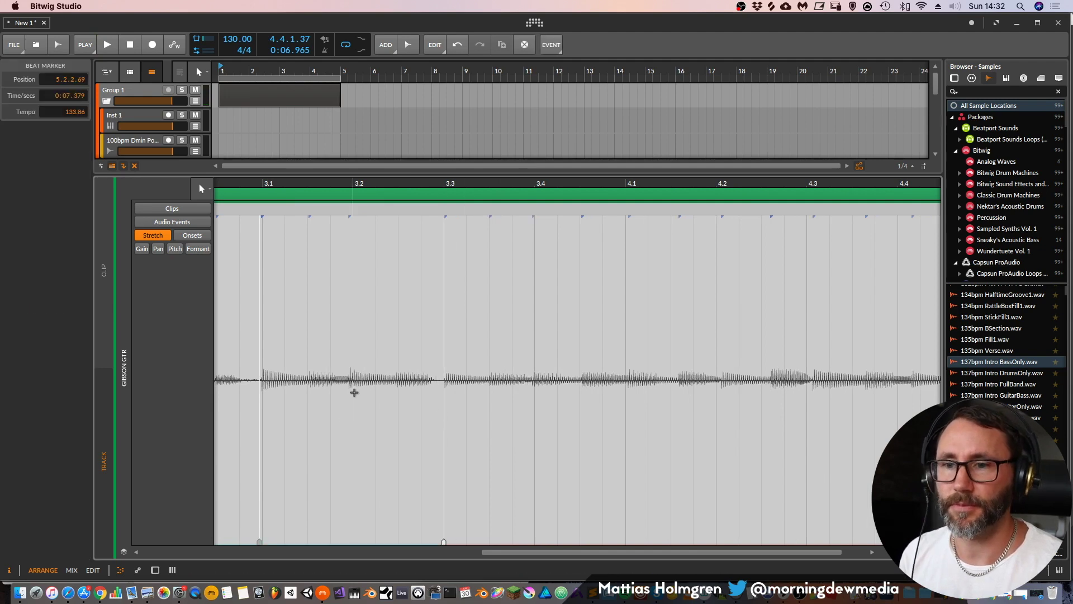
pyautogui.doubleClick(347, 434)
pyautogui.moveTo(348, 436); pyautogui.dragTo(353, 427)
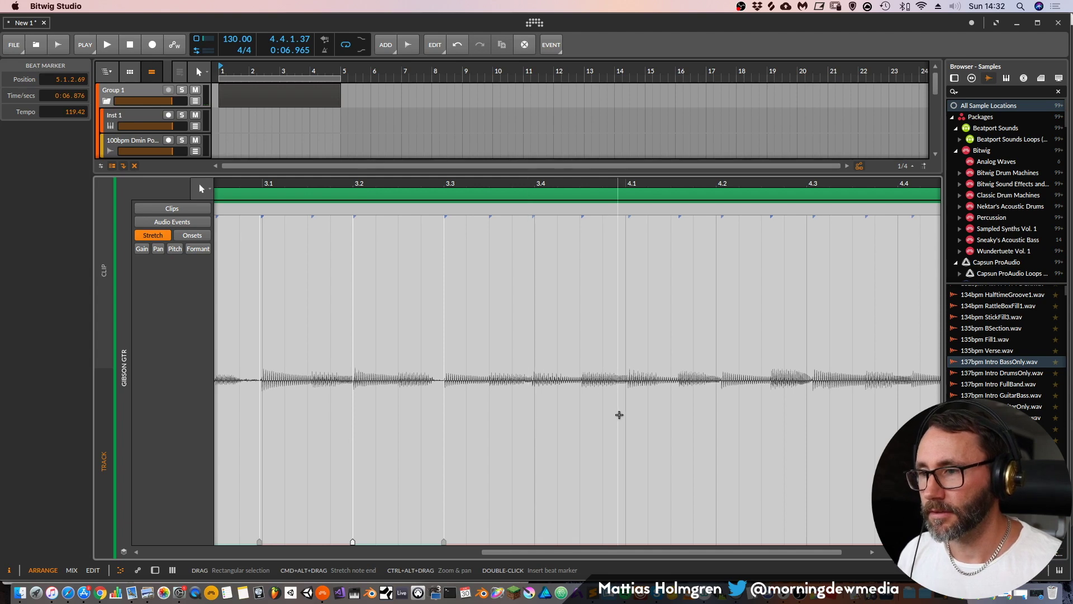
# Insert beat markers on the notes near 4.1 and 4.1.3 and move them earlier onto their grid lines
pyautogui.doubleClick(629, 450)
pyautogui.moveTo(630, 458); pyautogui.dragTo(625, 460)
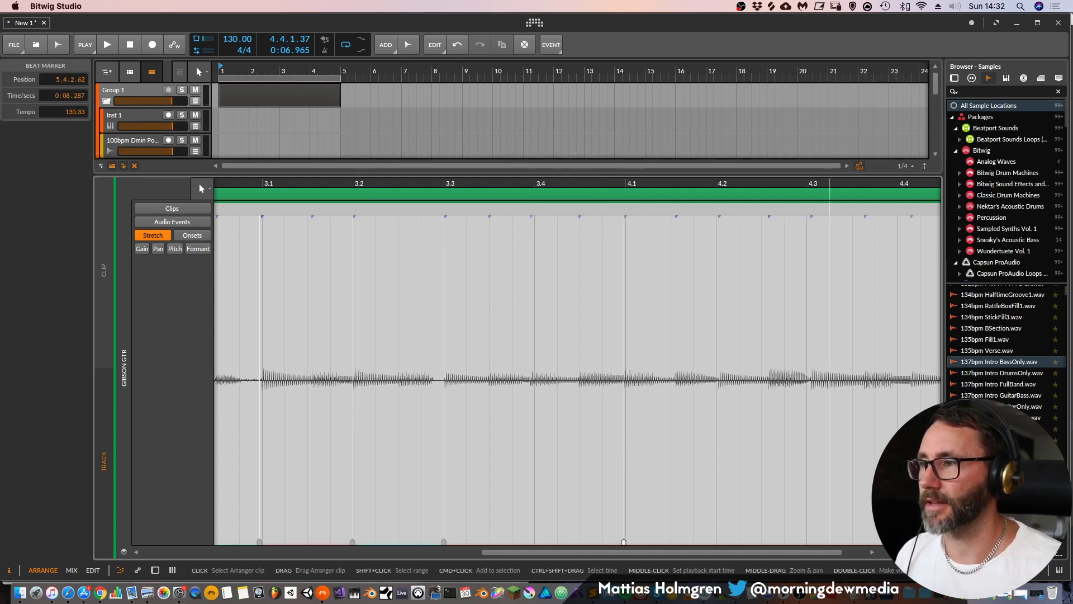
pyautogui.moveTo(829, 392); pyautogui.dragTo(622, 397)
pyautogui.click(453, 394)
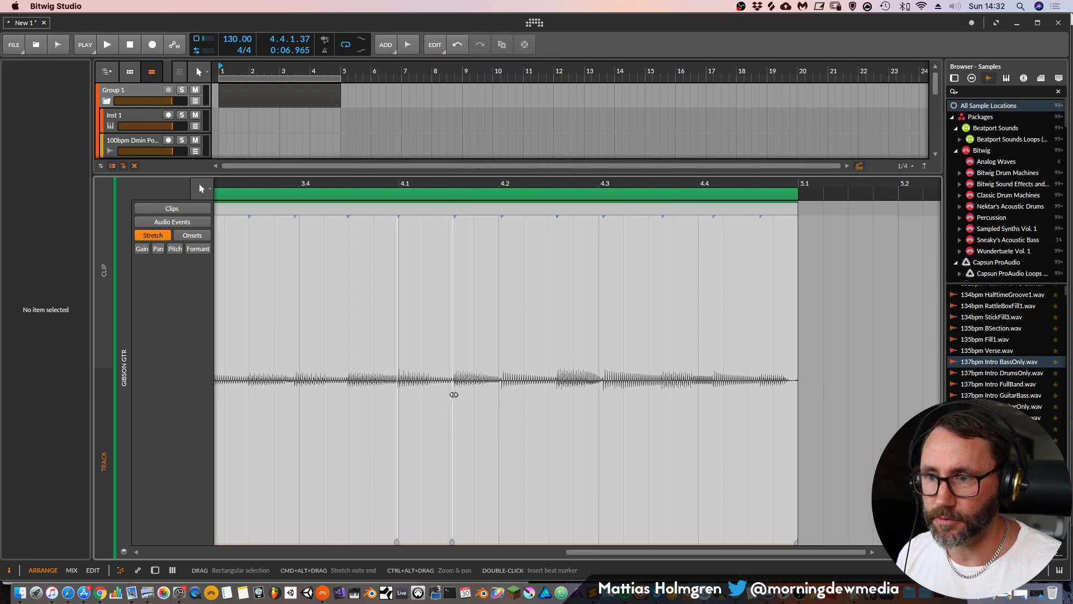
pyautogui.doubleClick(451, 410)
pyautogui.moveTo(450, 410); pyautogui.dragTo(446, 409)
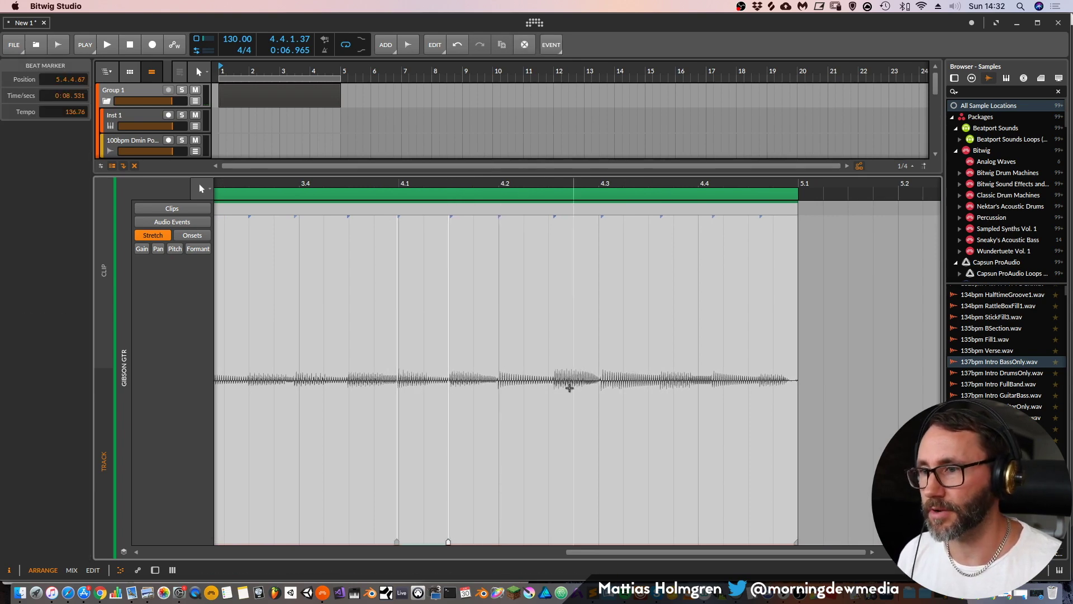
# Insert beat markers on the notes near 4.2.3 and 4.3 and align them with the grid
pyautogui.doubleClick(553, 406)
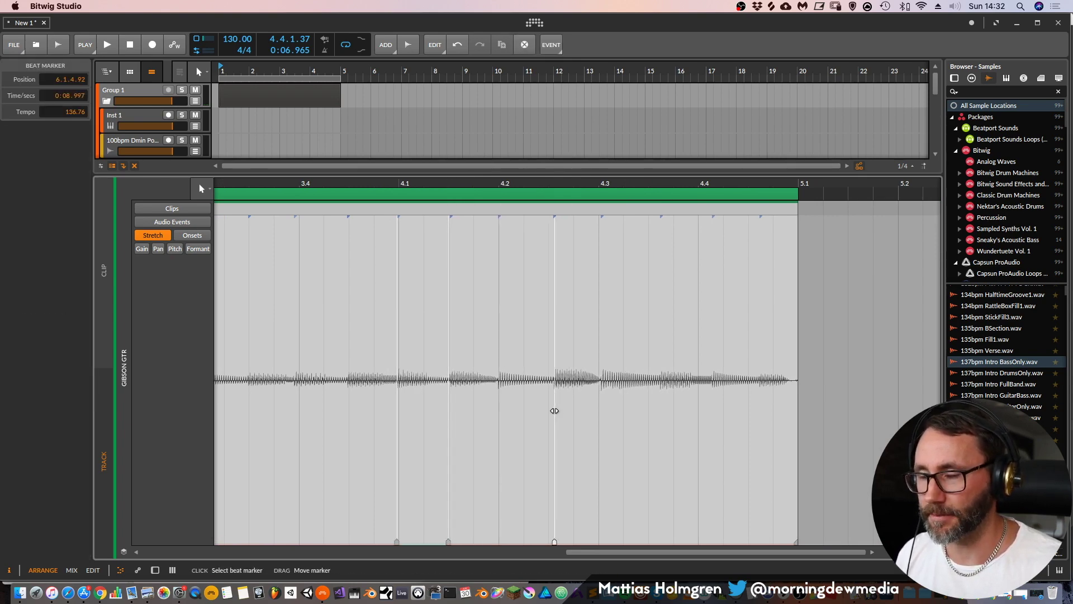
pyautogui.moveTo(553, 410); pyautogui.dragTo(598, 409)
pyautogui.doubleClick(595, 409)
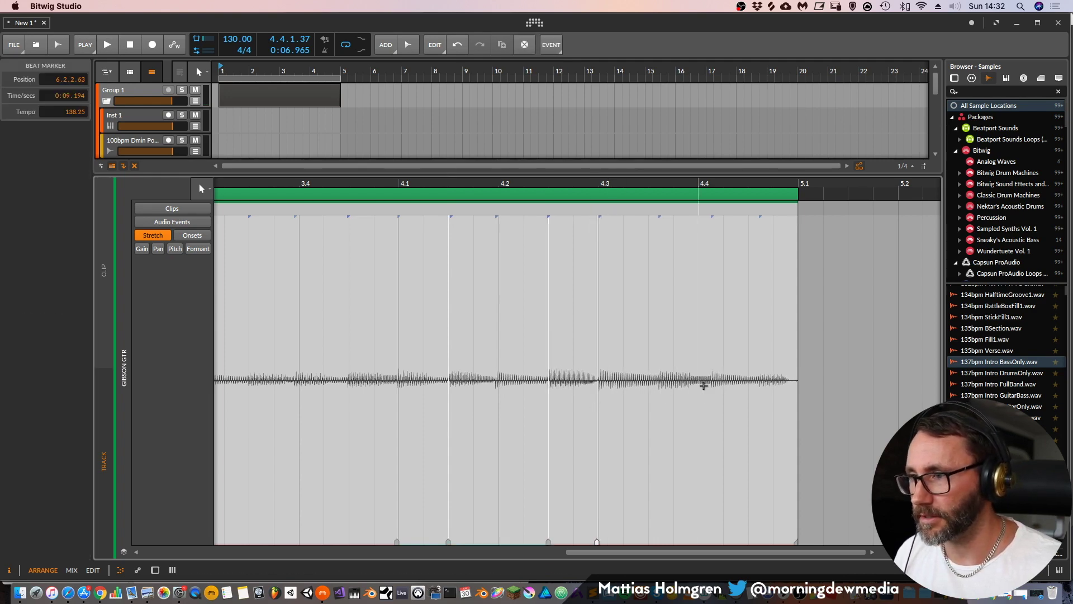
# Play from shortly after 4.2, then insert a beat marker on the note after 4.3 and move it to about 4.3.3
pyautogui.click(536, 182)
pyautogui.press('space')
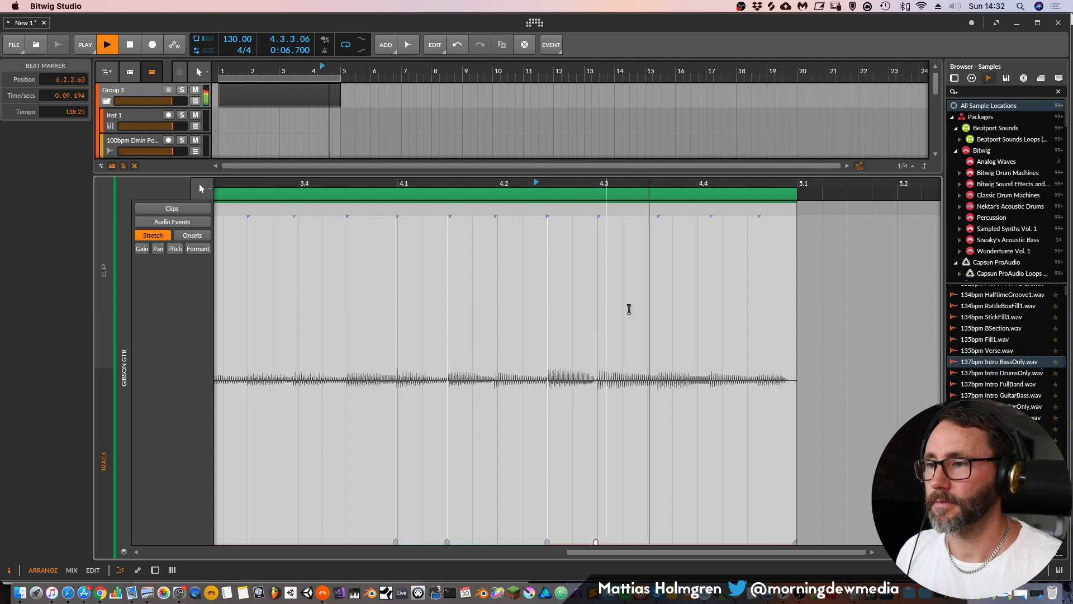
pyautogui.press('space')
pyautogui.click(659, 399)
pyautogui.doubleClick(658, 411)
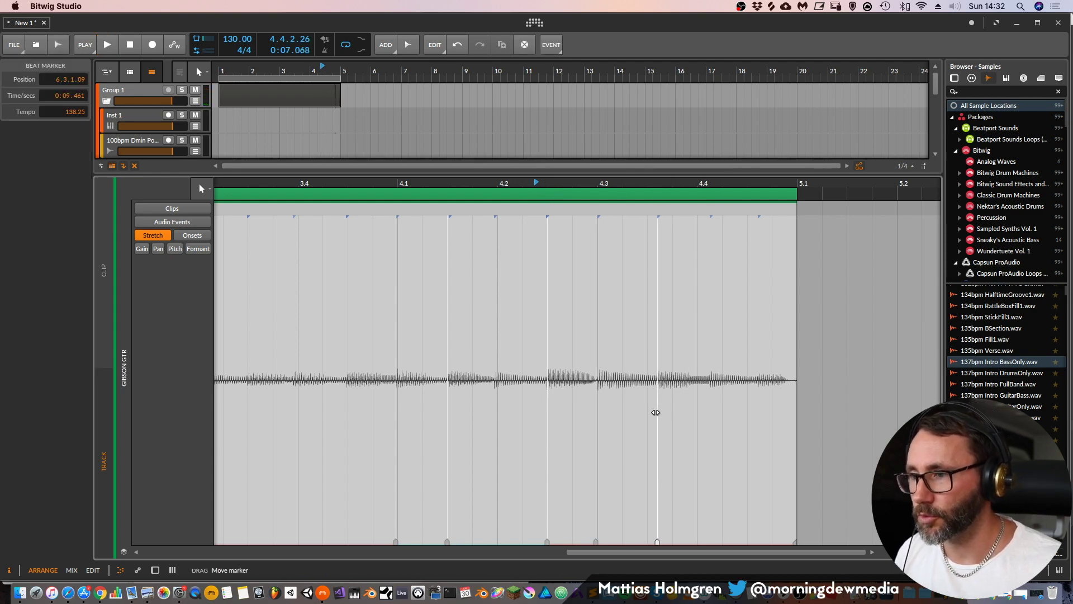
pyautogui.moveTo(654, 410); pyautogui.dragTo(648, 415)
# Insert a beat marker on the note near 4.4, shift it slightly earlier together with the 4.3.3 marker, and play the result
pyautogui.click(704, 404)
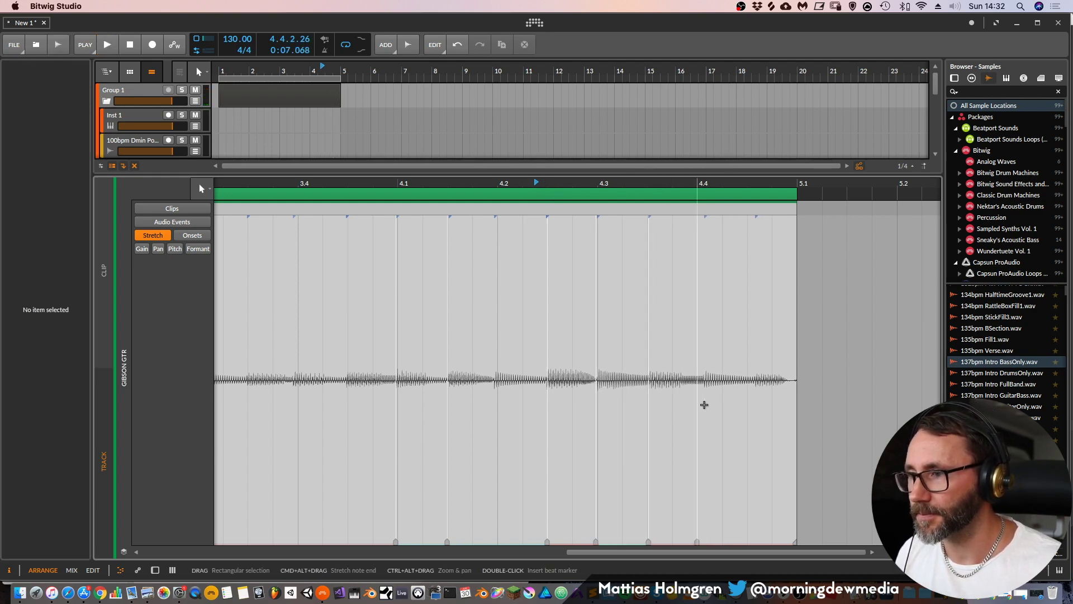
pyautogui.doubleClick(707, 416)
pyautogui.moveTo(708, 416); pyautogui.dragTo(646, 421)
pyautogui.press('space')
pyautogui.press('space')
pyautogui.press('space')
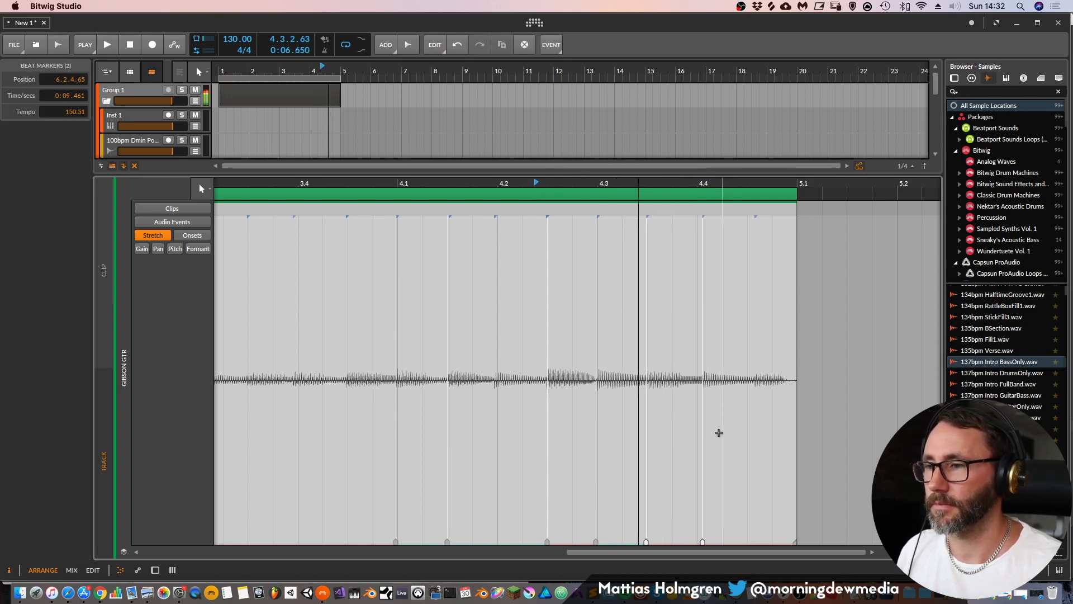
# Move only the last inserted beat marker earlier onto 4.4 and play the loop with the whole clip in view
pyautogui.press('space')
pyautogui.click(719, 435)
pyautogui.moveTo(704, 447); pyautogui.dragTo(703, 441)
pyautogui.press('space')
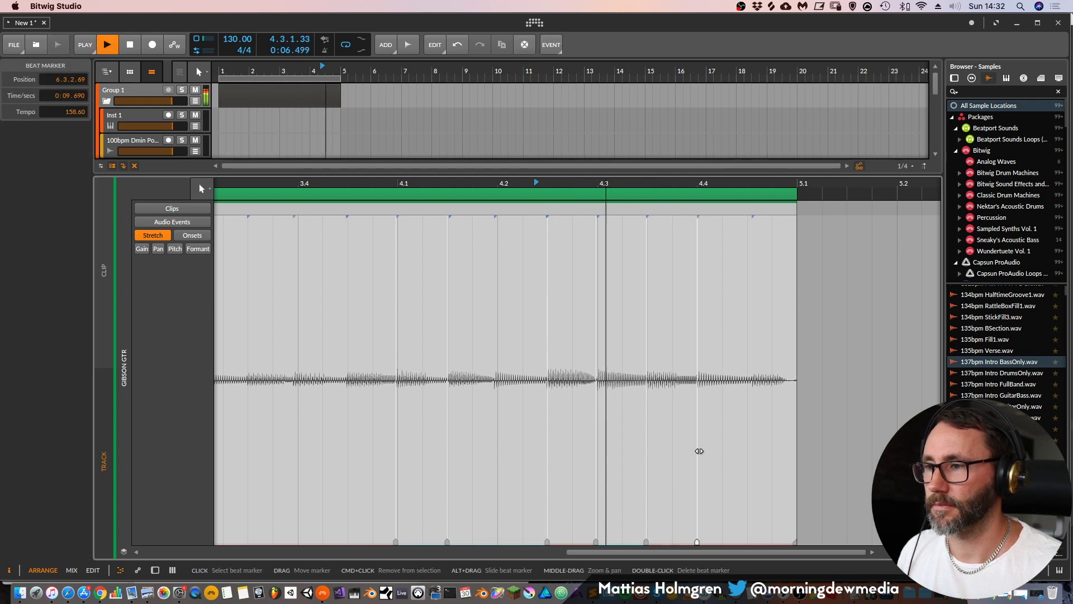
pyautogui.moveTo(597, 185); pyautogui.dragTo(707, 154)
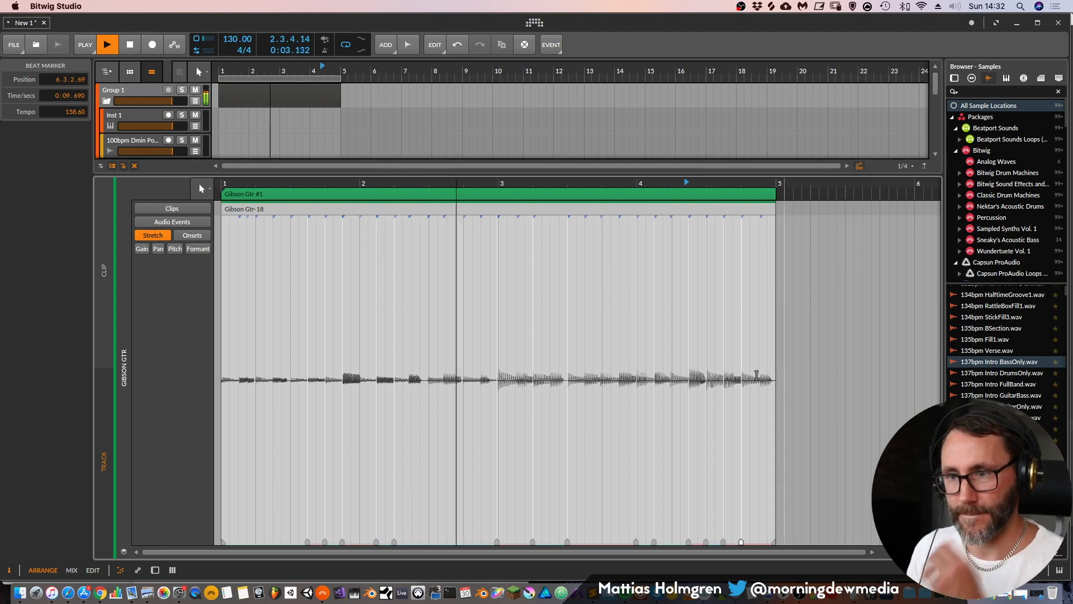
# Add beat markers on the notes at and just after 2.3, set the project tempo to 95 BPM and play the loop
pyautogui.moveTo(412, 189); pyautogui.dragTo(474, 396)
pyautogui.click(471, 401)
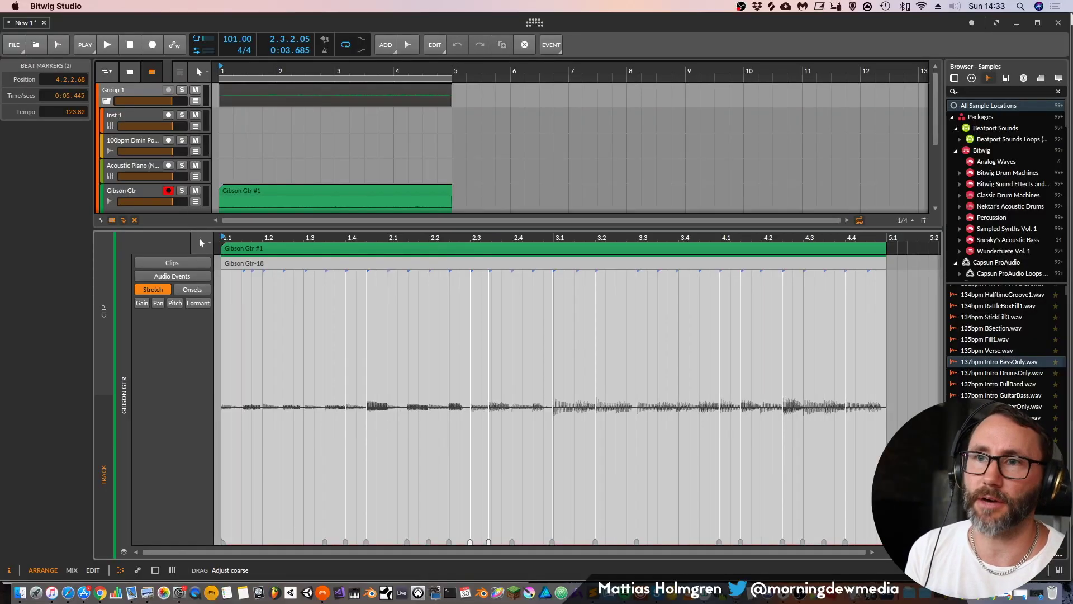
pyautogui.press('space')
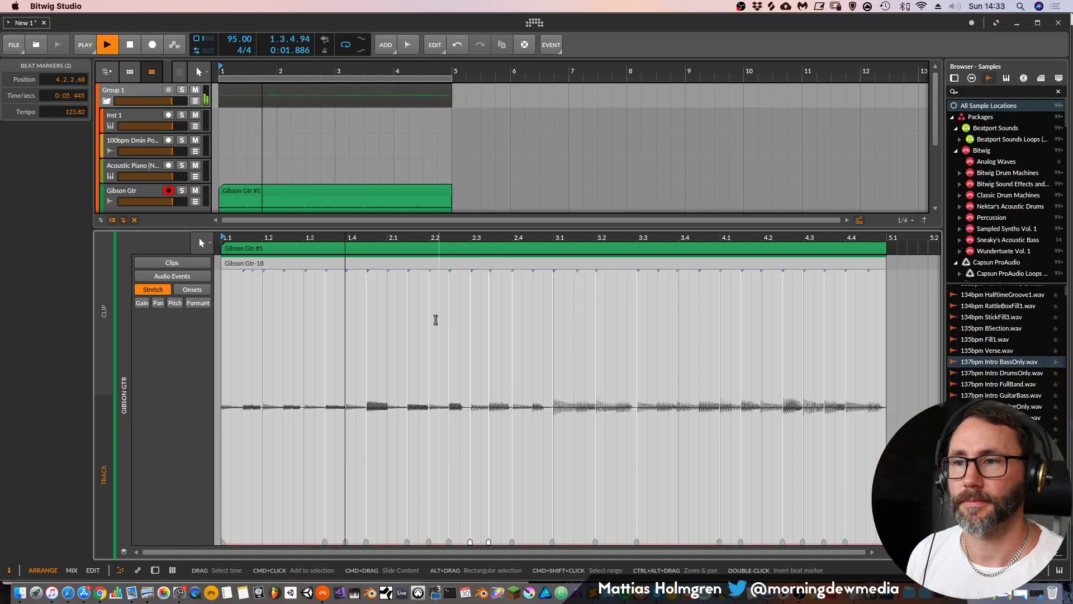
# Select the Acoustic Piano track, set the project tempo to 162 BPM and play the guitar loop at that tempo
pyautogui.click(139, 174)
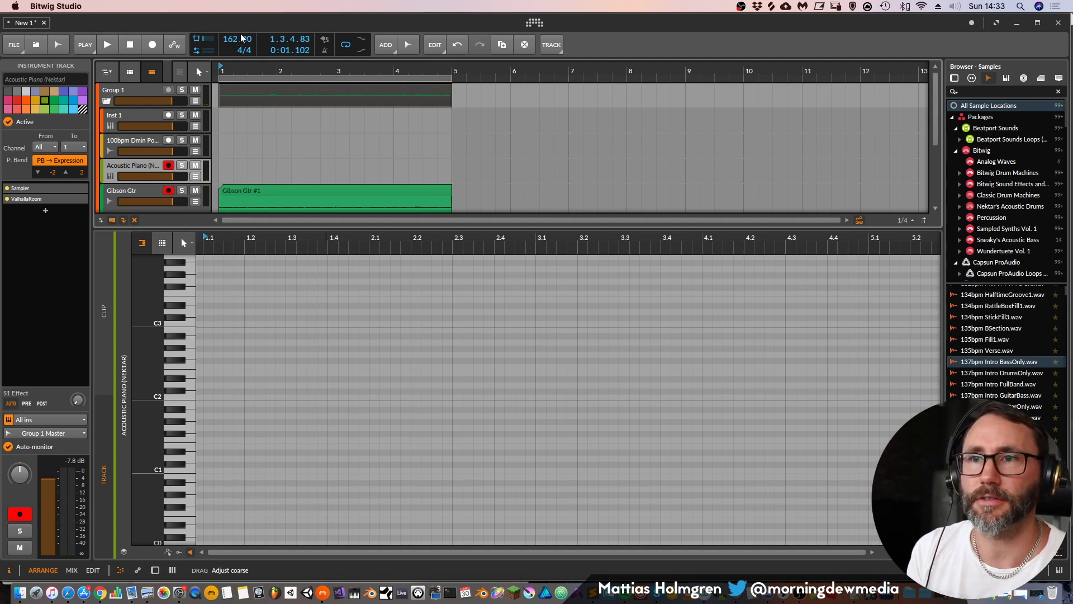
pyautogui.press('space')
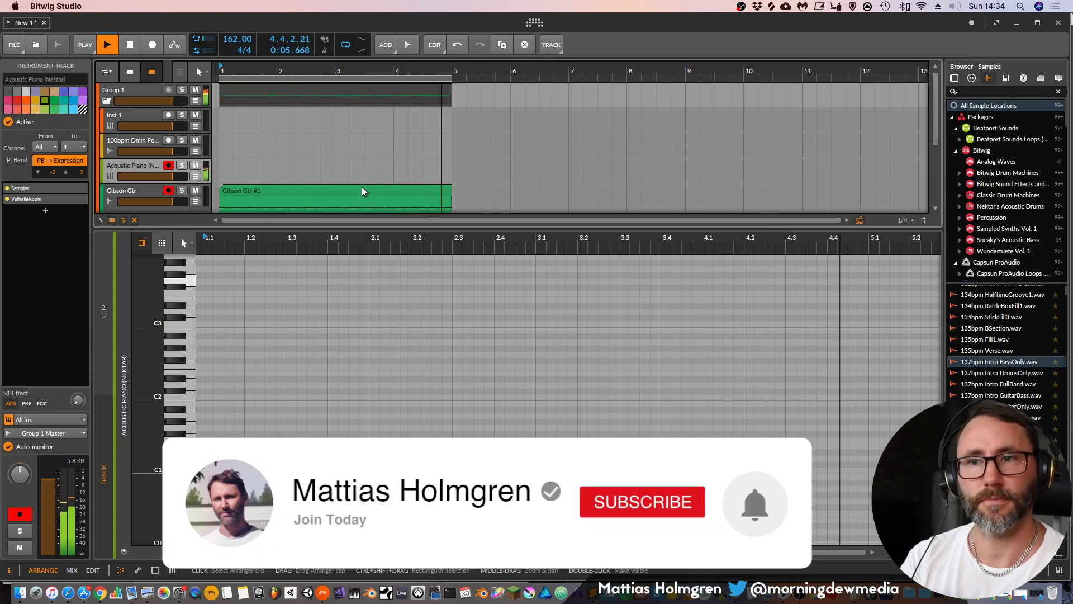
pyautogui.press('space')
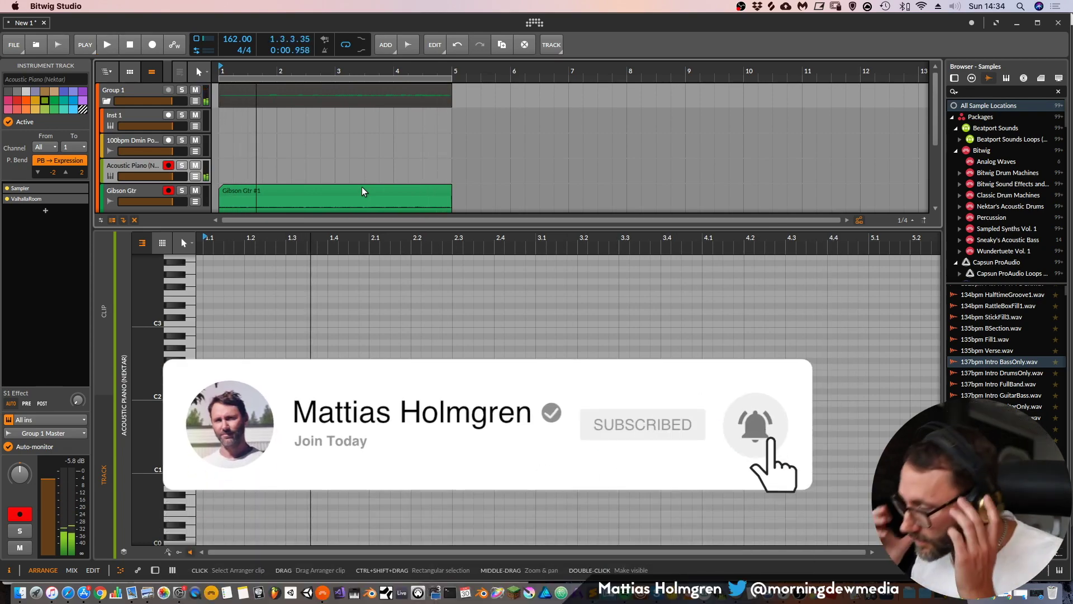